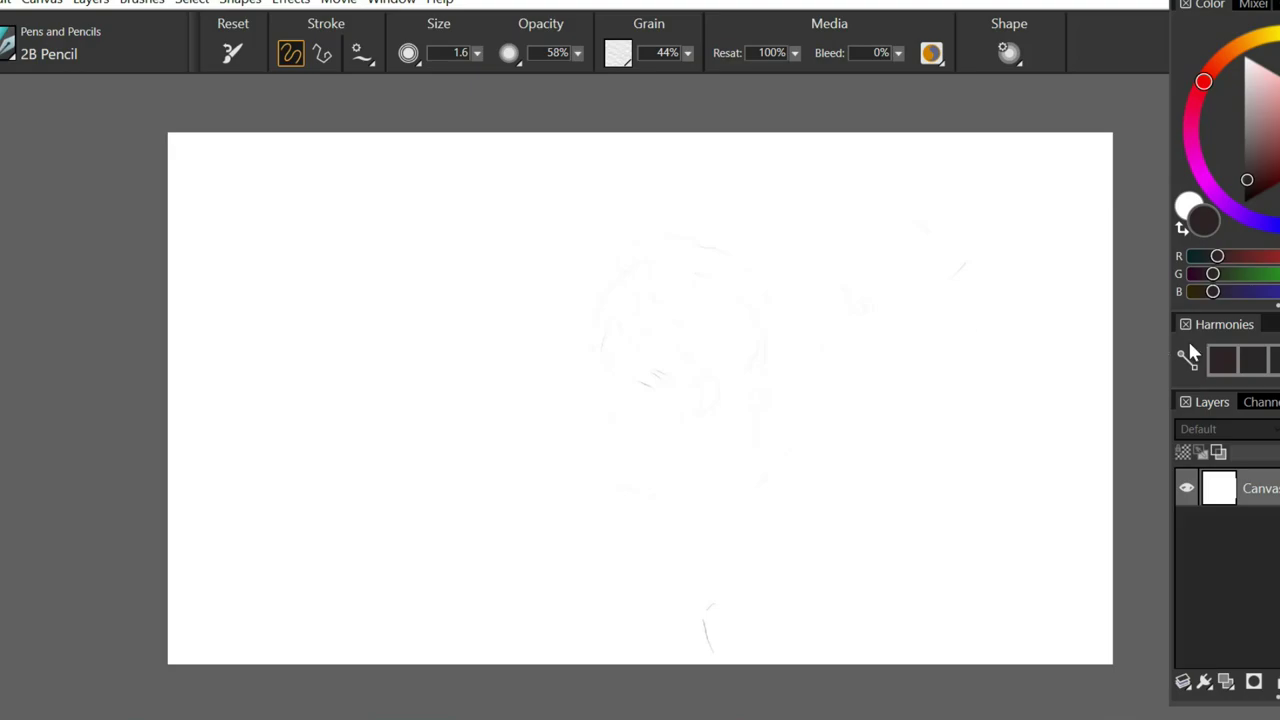
- Sketch trial ovals for the rose centre with the 2B Pencil, erasing unwanted strokes
{"action": "left_click_drag", "start_coordinate": [620, 352], "coordinate": [612, 369]}
{"action": "key", "text": "ctrl+z"}
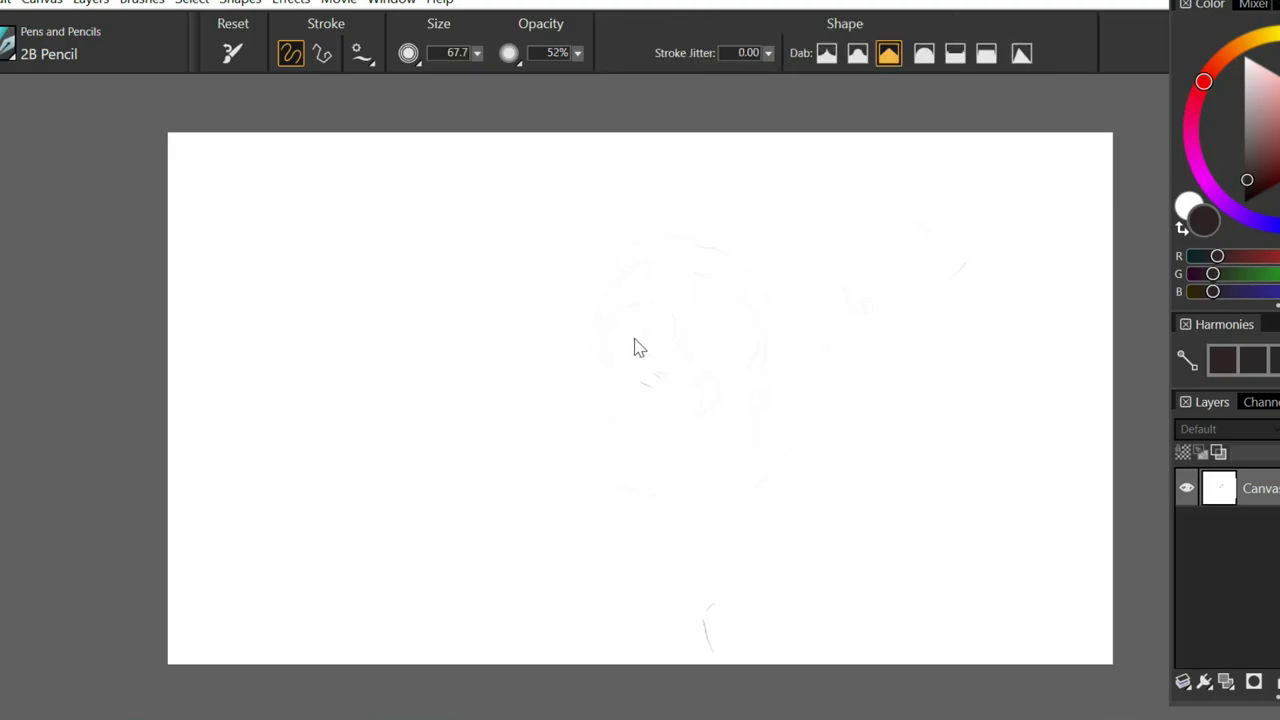
{"action": "mouse_move", "coordinate": [649, 331]}
{"action": "left_mouse_down"}
{"action": "mouse_move", "coordinate": [650, 348]}
{"action": "mouse_move", "coordinate": [636, 336]}
{"action": "mouse_move", "coordinate": [684, 336]}
{"action": "mouse_move", "coordinate": [621, 366]}
{"action": "mouse_move", "coordinate": [648, 350]}
{"action": "mouse_move", "coordinate": [630, 350]}
{"action": "mouse_move", "coordinate": [634, 363]}
{"action": "mouse_move", "coordinate": [643, 352]}
{"action": "mouse_move", "coordinate": [607, 378]}
{"action": "mouse_move", "coordinate": [614, 388]}
{"action": "left_mouse_up"}
{"action": "key", "text": "b"}
{"action": "key", "text": "e"}
{"action": "key", "text": "b"}
{"action": "key", "text": "e"}
{"action": "key", "text": "b"}
- Draw the small 9-shaped centre loop, fix its tail, and retrace it darker
{"action": "key", "text": "e"}
{"action": "key", "text": "b"}
{"action": "mouse_move", "coordinate": [660, 362]}
{"action": "left_mouse_down"}
{"action": "mouse_move", "coordinate": [640, 380]}
{"action": "mouse_move", "coordinate": [668, 372]}
{"action": "mouse_move", "coordinate": [637, 392]}
{"action": "left_mouse_up"}
{"action": "key", "text": "e"}
{"action": "key", "text": "b"}
{"action": "left_click_drag", "start_coordinate": [652, 344], "coordinate": [664, 372]}
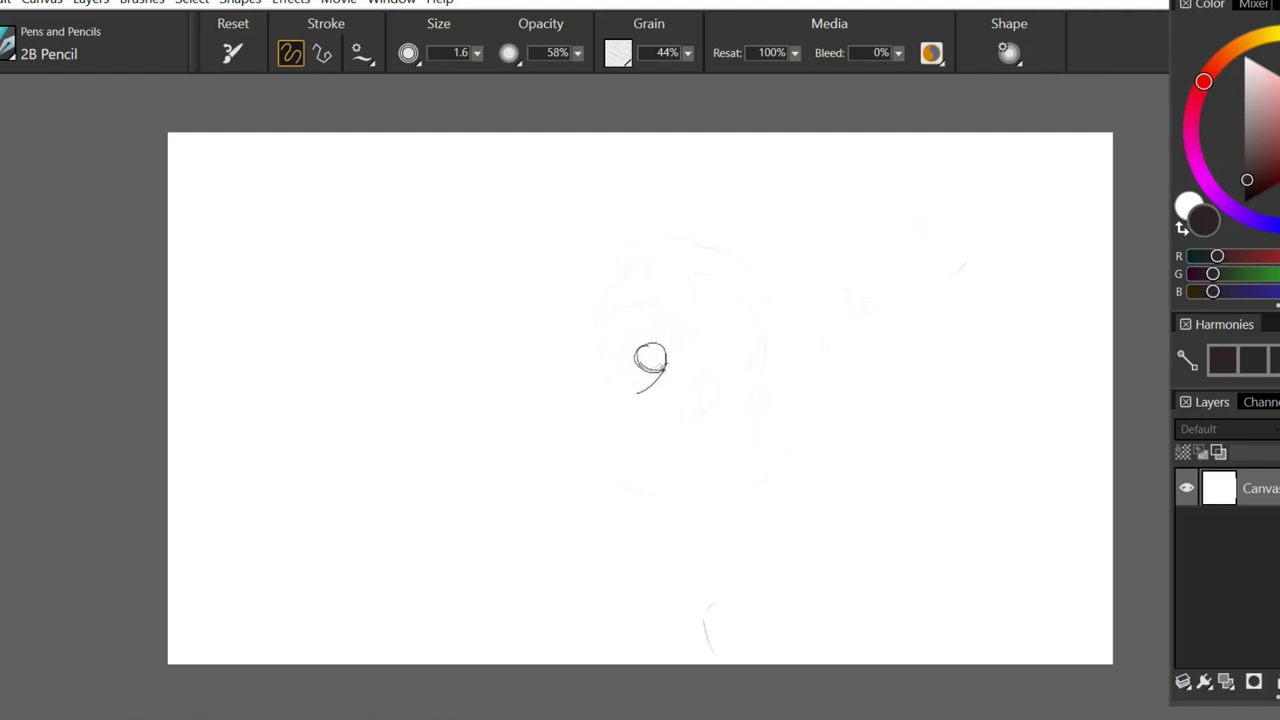
- Set the eraser size to 2.7 and refine arcs around the centre loop
{"action": "left_click", "coordinate": [478, 57]}
{"action": "key", "text": "e"}
{"action": "left_click_drag", "start_coordinate": [477, 52], "coordinate": [415, 78]}
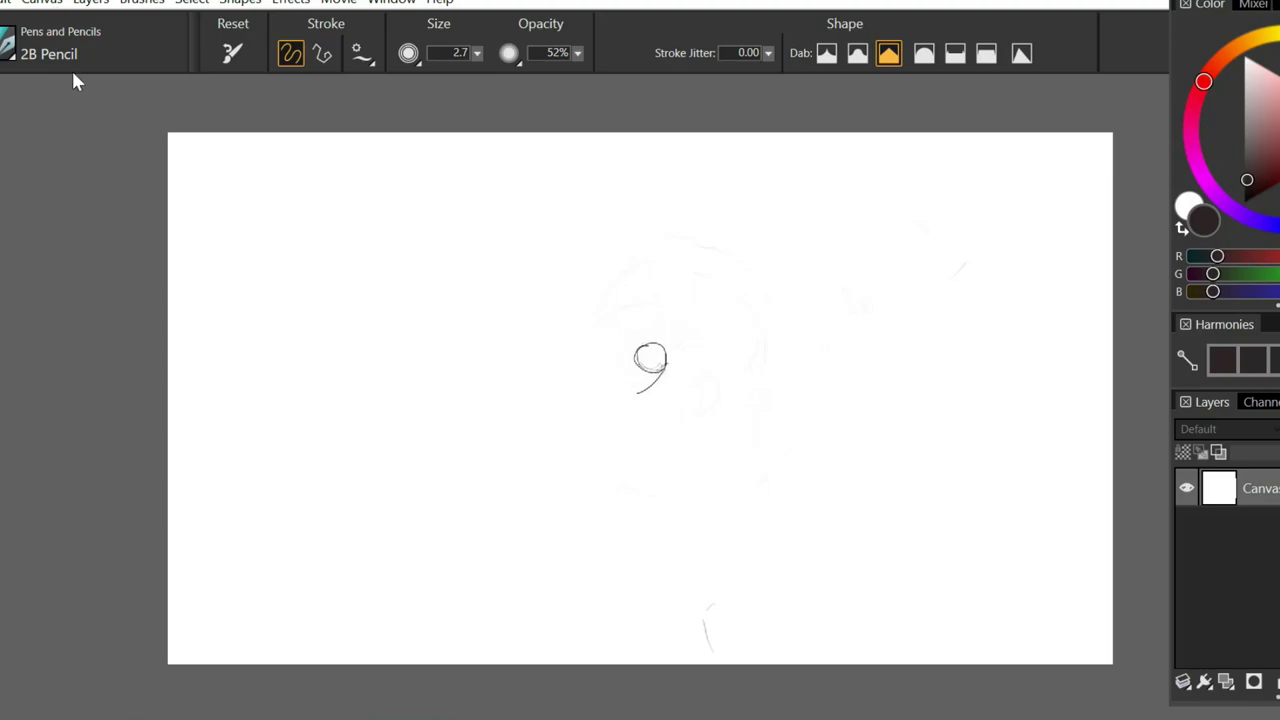
{"action": "left_click_drag", "start_coordinate": [645, 346], "coordinate": [617, 346]}
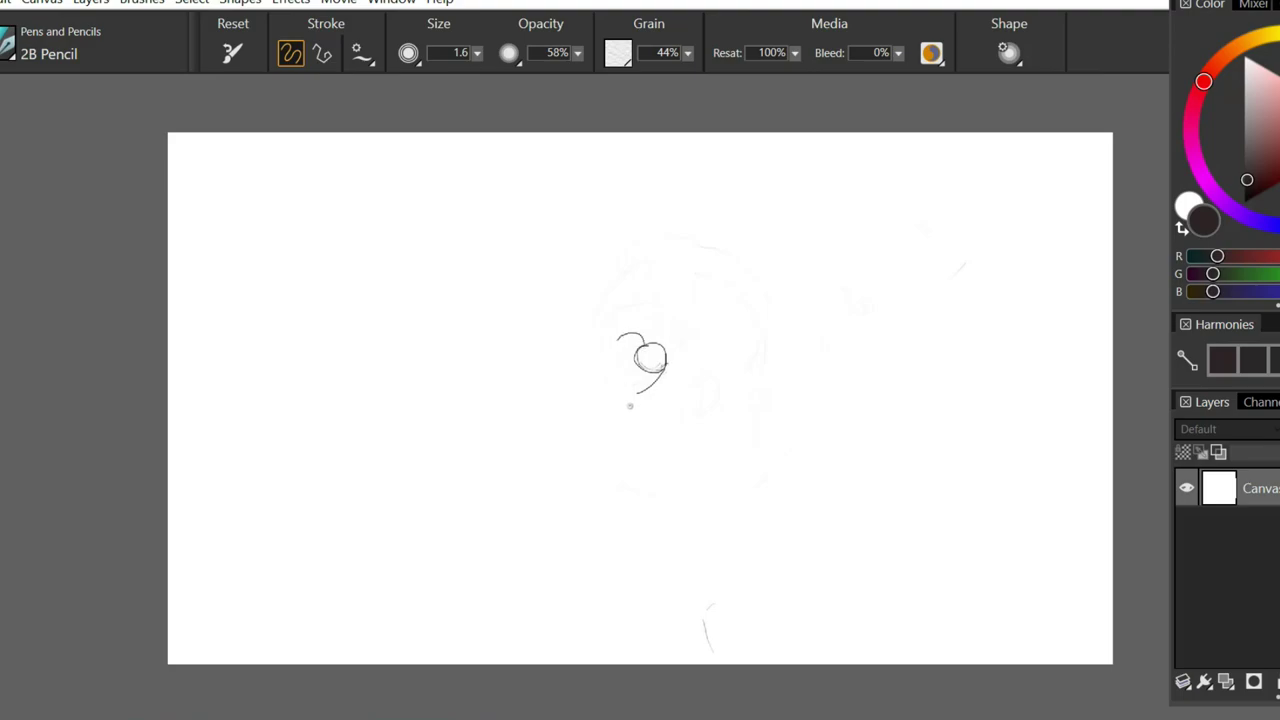
{"action": "mouse_move", "coordinate": [637, 392]}
{"action": "left_mouse_down"}
{"action": "mouse_move", "coordinate": [624, 397]}
{"action": "mouse_move", "coordinate": [719, 357]}
{"action": "left_mouse_up"}
{"action": "left_click_drag", "start_coordinate": [630, 394], "coordinate": [597, 400]}
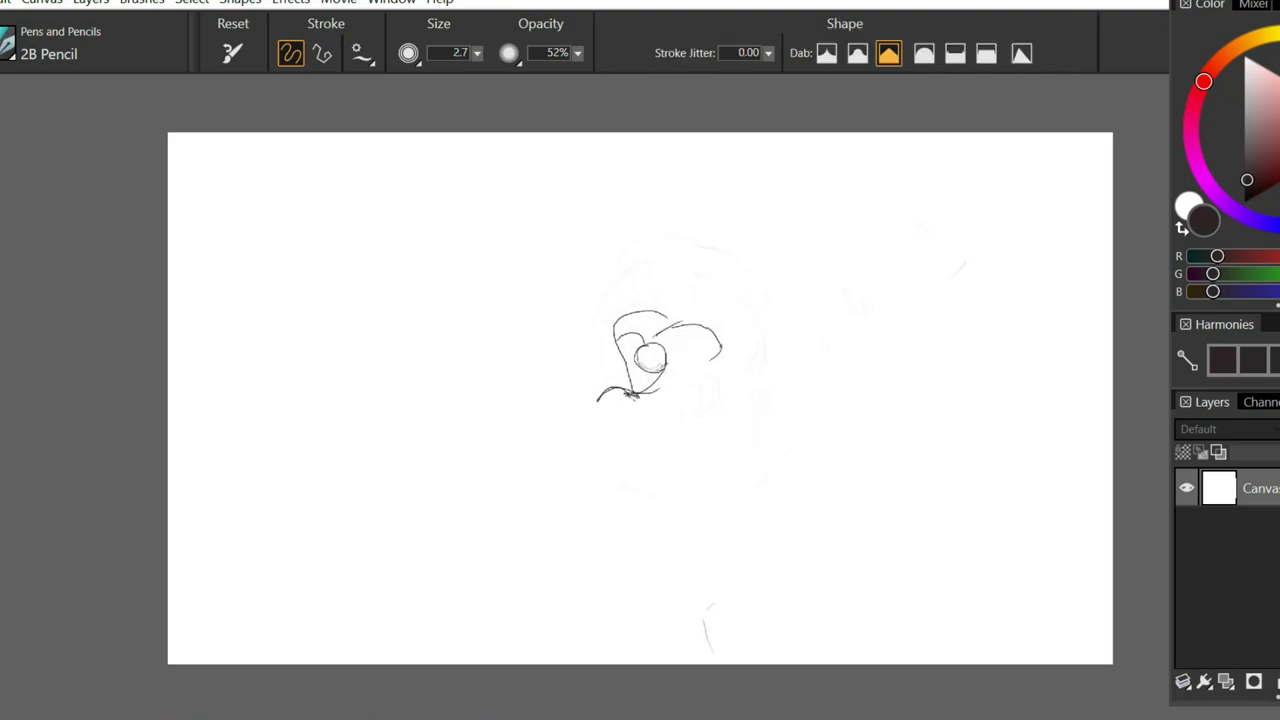
- Raise eraser opacity to 100%, then join the petal curves with the pencil
{"action": "left_click_drag", "start_coordinate": [577, 52], "coordinate": [690, 75]}
{"action": "left_click", "coordinate": [40, 42]}
{"action": "left_click", "coordinate": [43, 25]}
{"action": "left_click_drag", "start_coordinate": [664, 318], "coordinate": [678, 323]}
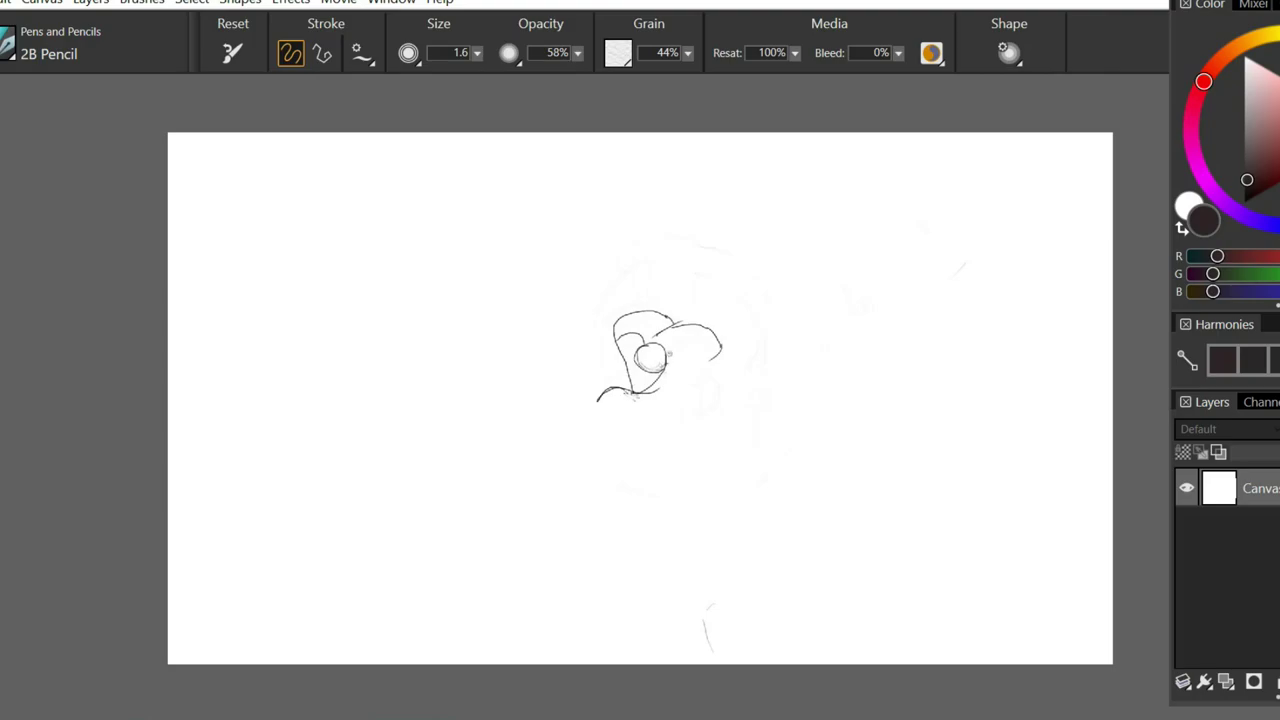
{"action": "mouse_move", "coordinate": [634, 361]}
{"action": "left_mouse_down"}
{"action": "mouse_move", "coordinate": [660, 356]}
{"action": "mouse_move", "coordinate": [660, 385]}
{"action": "left_mouse_up"}
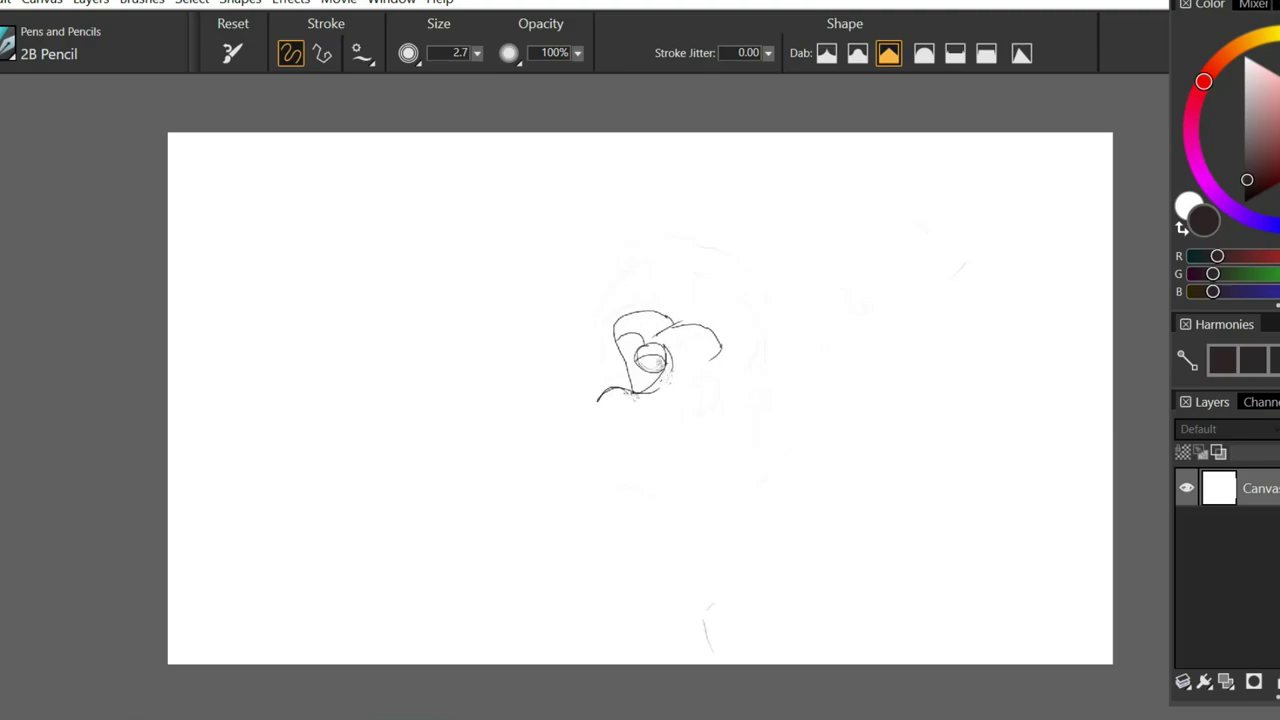
- Rework the right petal's strokes and enlarge the eraser to size 5.0
{"action": "mouse_move", "coordinate": [676, 358]}
{"action": "left_mouse_down"}
{"action": "mouse_move", "coordinate": [675, 381]}
{"action": "mouse_move", "coordinate": [656, 392]}
{"action": "mouse_move", "coordinate": [706, 354]}
{"action": "mouse_move", "coordinate": [700, 384]}
{"action": "left_mouse_up"}
{"action": "key", "text": "ctrl+z"}
{"action": "left_click_drag", "start_coordinate": [716, 338], "coordinate": [653, 335]}
{"action": "left_click_drag", "start_coordinate": [477, 53], "coordinate": [420, 72]}
- Reset the pencil and draw the inner cup petals and the broad lower petal
{"action": "left_click", "coordinate": [23, 69]}
{"action": "mouse_move", "coordinate": [672, 330]}
{"action": "left_mouse_down"}
{"action": "mouse_move", "coordinate": [704, 318]}
{"action": "mouse_move", "coordinate": [710, 372]}
{"action": "mouse_move", "coordinate": [676, 422]}
{"action": "left_mouse_up"}
{"action": "mouse_move", "coordinate": [678, 355]}
{"action": "left_mouse_down"}
{"action": "mouse_move", "coordinate": [721, 345]}
{"action": "mouse_move", "coordinate": [690, 420]}
{"action": "left_mouse_up"}
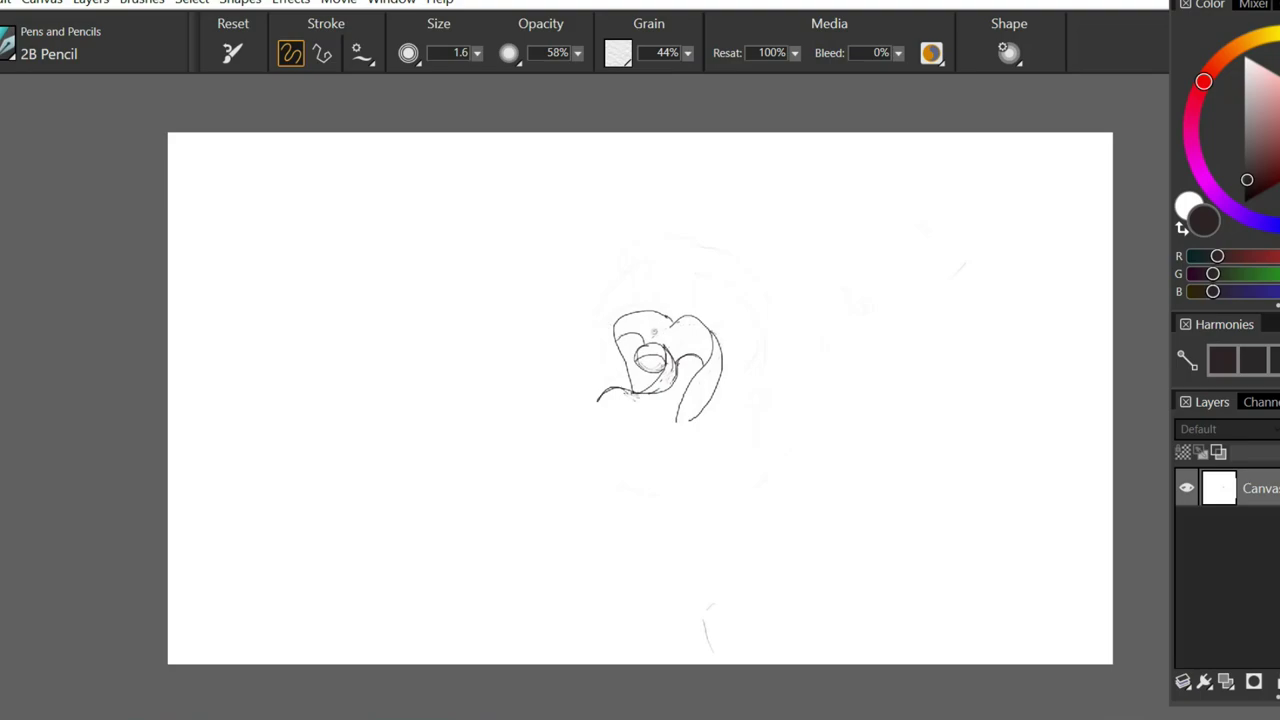
{"action": "mouse_move", "coordinate": [612, 330]}
{"action": "left_mouse_down"}
{"action": "mouse_move", "coordinate": [588, 365]}
{"action": "mouse_move", "coordinate": [642, 436]}
{"action": "left_mouse_up"}
{"action": "mouse_move", "coordinate": [582, 379]}
{"action": "left_mouse_down"}
{"action": "mouse_move", "coordinate": [640, 440]}
{"action": "mouse_move", "coordinate": [684, 434]}
{"action": "mouse_move", "coordinate": [744, 390]}
{"action": "mouse_move", "coordinate": [746, 430]}
{"action": "left_mouse_up"}
{"action": "mouse_move", "coordinate": [606, 448]}
{"action": "left_mouse_down"}
{"action": "mouse_move", "coordinate": [656, 468]}
{"action": "mouse_move", "coordinate": [745, 427]}
{"action": "mouse_move", "coordinate": [652, 462]}
{"action": "mouse_move", "coordinate": [672, 470]}
{"action": "left_mouse_up"}
- Clean up and strengthen the lower petal, erasing stray marks at its bottom
{"action": "key", "text": "n"}
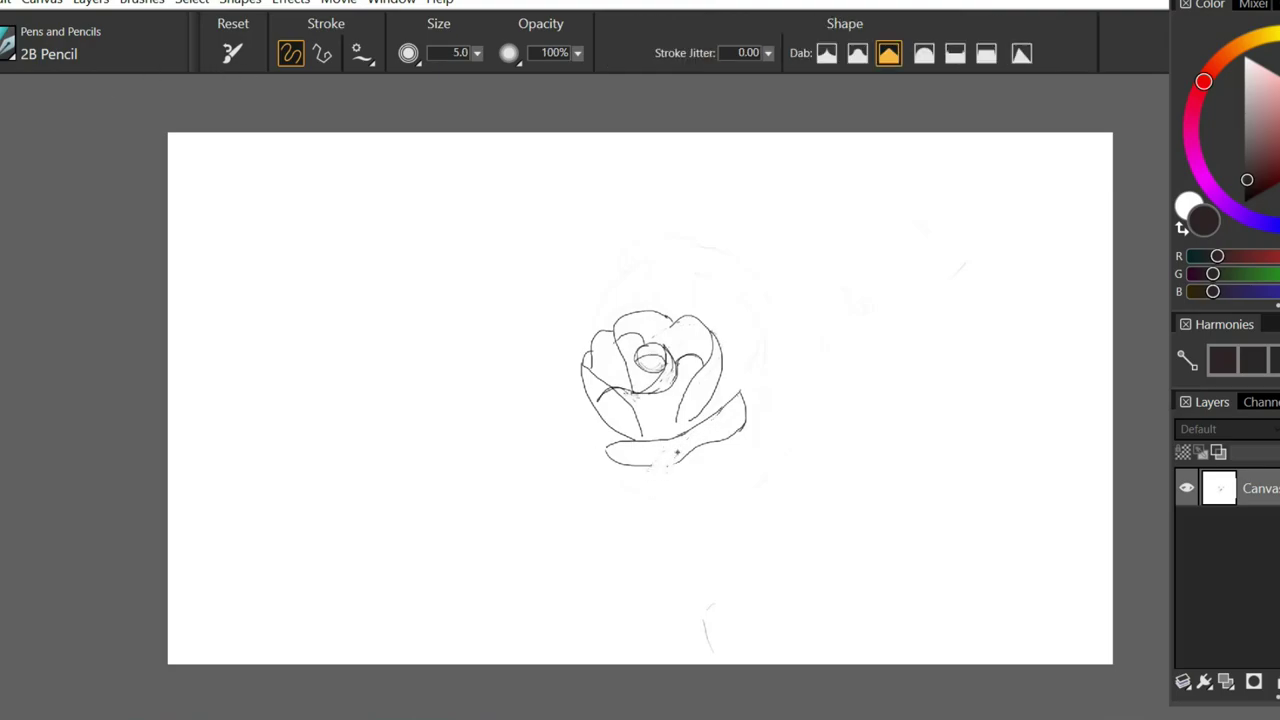
{"action": "key", "text": "b"}
{"action": "left_click_drag", "start_coordinate": [690, 430], "coordinate": [714, 390]}
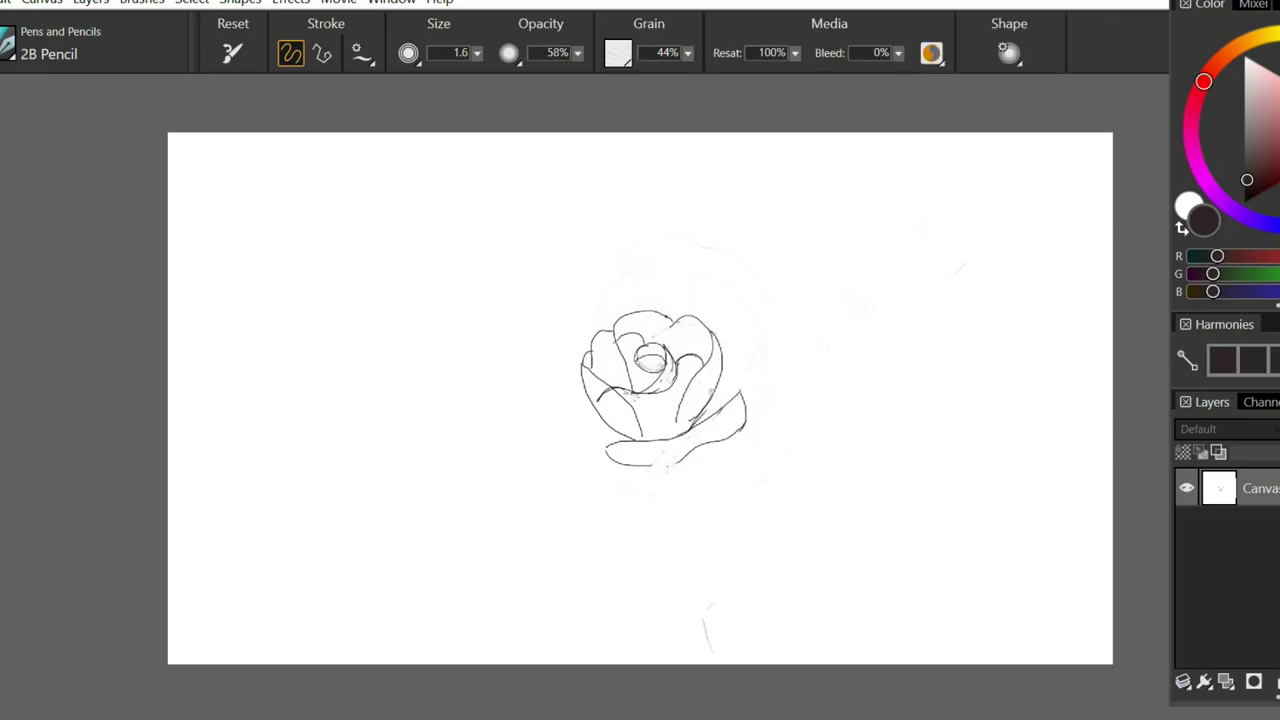
{"action": "key", "text": "n"}
{"action": "left_click_drag", "start_coordinate": [672, 458], "coordinate": [616, 466]}
{"action": "key", "text": "b"}
- Search the computer for 'zoom', then draw an outer petal on the rose's left
{"action": "key", "text": "n"}
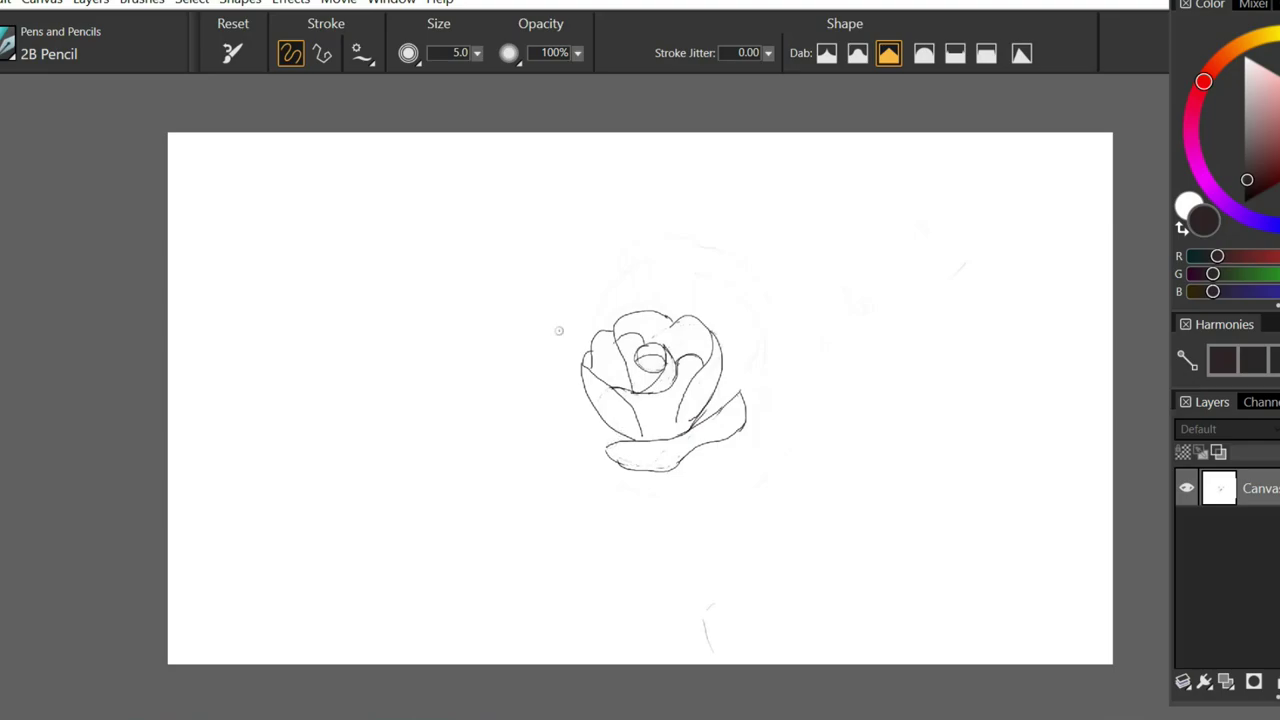
{"action": "key", "text": "super"}
{"action": "type", "text": "zoom"}
{"action": "left_click", "coordinate": [172, 247]}
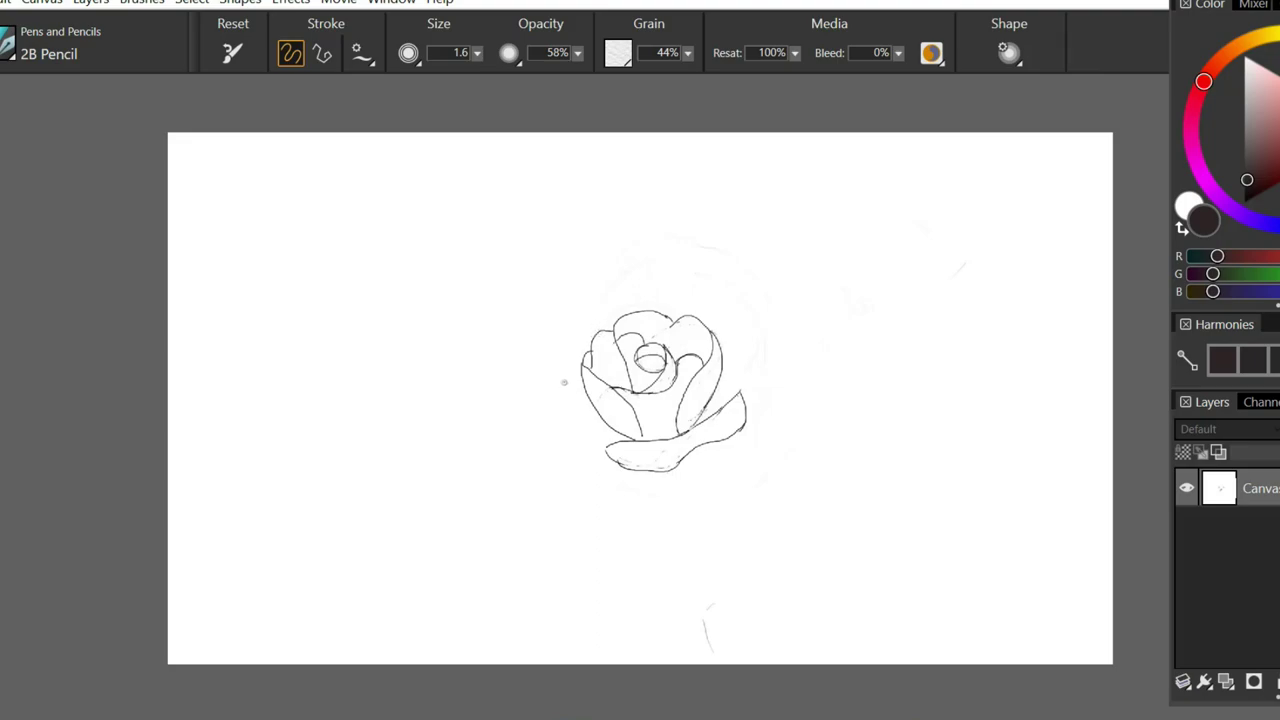
{"action": "mouse_move", "coordinate": [600, 332]}
{"action": "left_mouse_down"}
{"action": "mouse_move", "coordinate": [546, 405]}
{"action": "mouse_move", "coordinate": [590, 444]}
{"action": "mouse_move", "coordinate": [552, 426]}
{"action": "left_mouse_up"}
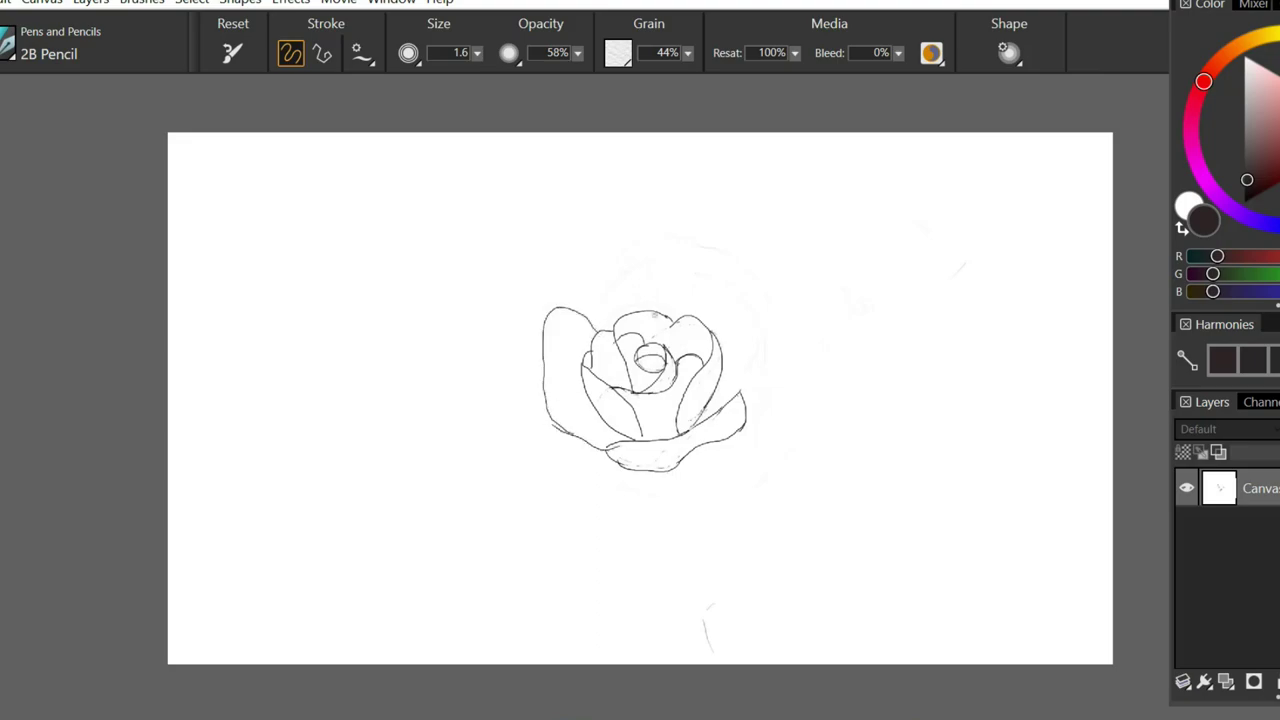
- Draw large outer petals around the top, left, and right of the rose
{"action": "mouse_move", "coordinate": [573, 298]}
{"action": "left_mouse_down"}
{"action": "mouse_move", "coordinate": [724, 272]}
{"action": "mouse_move", "coordinate": [745, 400]}
{"action": "left_mouse_up"}
{"action": "left_click_drag", "start_coordinate": [752, 290], "coordinate": [745, 372]}
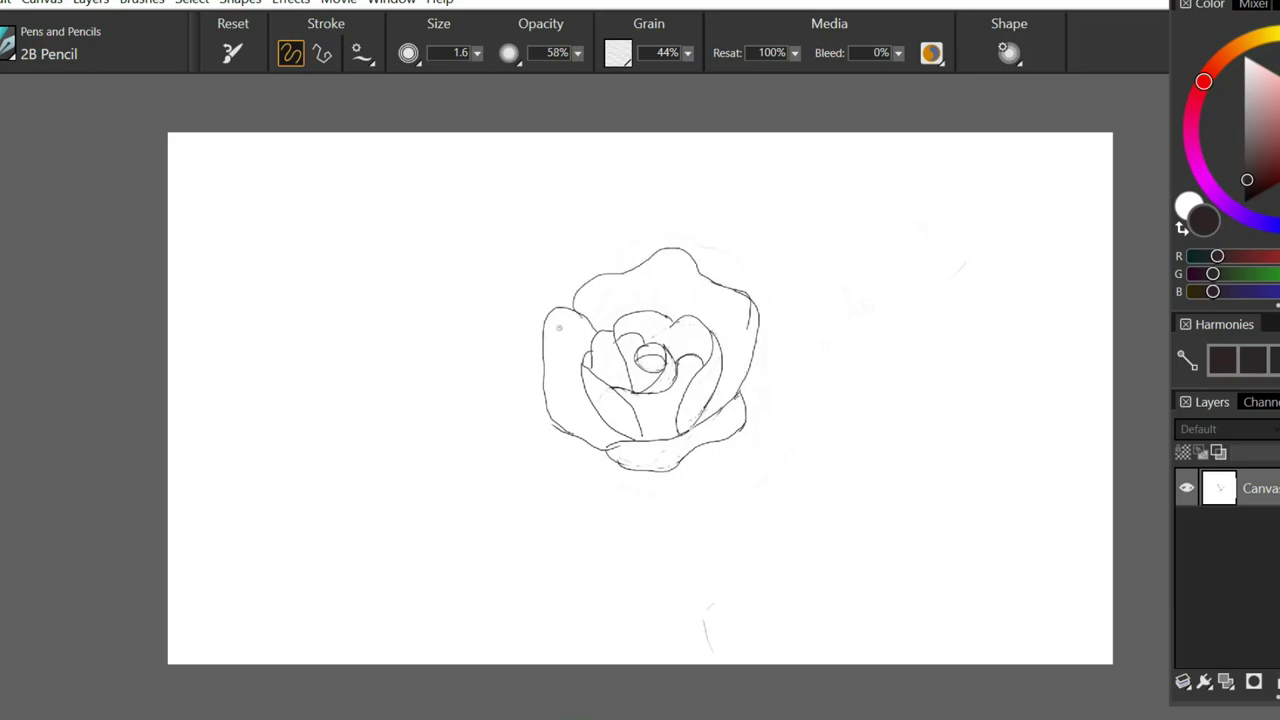
{"action": "mouse_move", "coordinate": [541, 338]}
{"action": "left_mouse_down"}
{"action": "mouse_move", "coordinate": [523, 437]}
{"action": "mouse_move", "coordinate": [574, 484]}
{"action": "left_mouse_up"}
{"action": "mouse_move", "coordinate": [646, 460]}
{"action": "left_mouse_down"}
{"action": "mouse_move", "coordinate": [645, 488]}
{"action": "mouse_move", "coordinate": [565, 488]}
{"action": "left_mouse_up"}
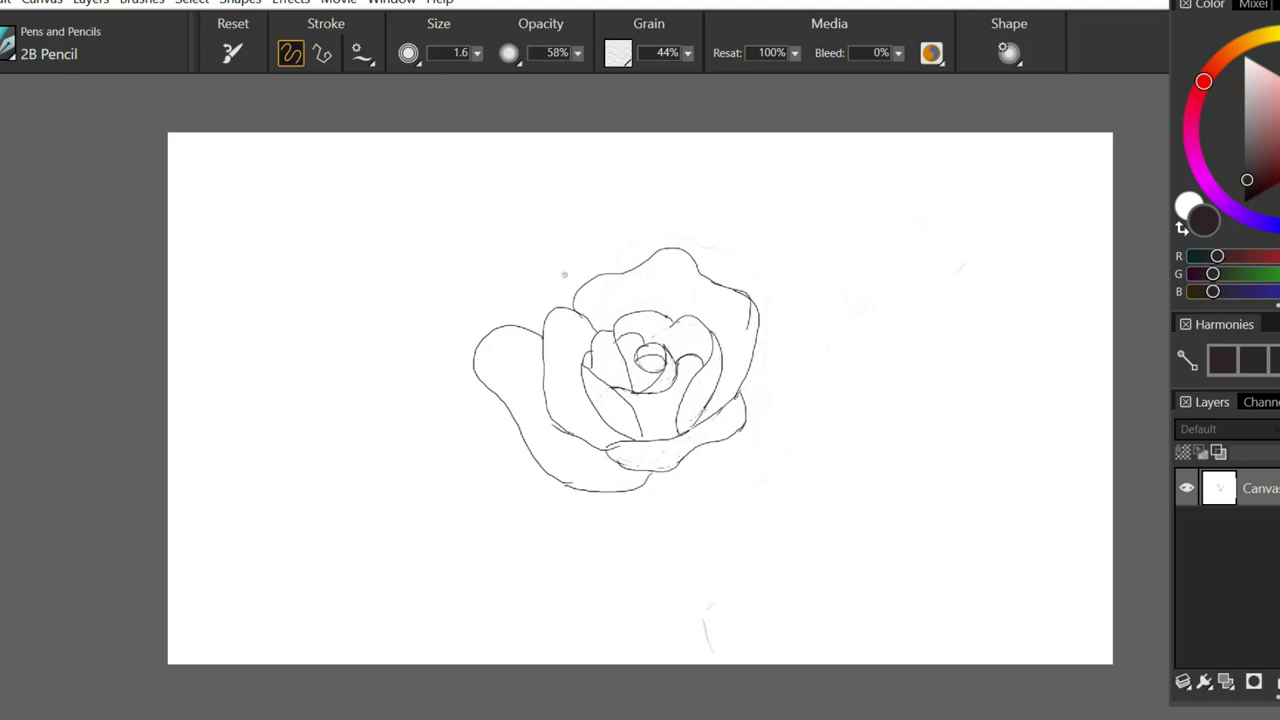
{"action": "left_click_drag", "start_coordinate": [540, 328], "coordinate": [640, 196]}
{"action": "mouse_move", "coordinate": [708, 278]}
{"action": "left_mouse_down"}
{"action": "mouse_move", "coordinate": [736, 262]}
{"action": "mouse_move", "coordinate": [790, 378]}
{"action": "mouse_move", "coordinate": [745, 385]}
{"action": "left_mouse_up"}
{"action": "mouse_move", "coordinate": [796, 372]}
{"action": "left_mouse_down"}
{"action": "mouse_move", "coordinate": [812, 384]}
{"action": "mouse_move", "coordinate": [715, 505]}
{"action": "mouse_move", "coordinate": [640, 494]}
{"action": "left_mouse_up"}
{"action": "mouse_move", "coordinate": [648, 198]}
{"action": "left_mouse_down"}
{"action": "mouse_move", "coordinate": [686, 206]}
{"action": "mouse_move", "coordinate": [745, 255]}
{"action": "left_mouse_up"}
- Draw a stem, erase it with a 41.6 eraser, and redraw it
{"action": "left_click_drag", "start_coordinate": [564, 478], "coordinate": [430, 600]}
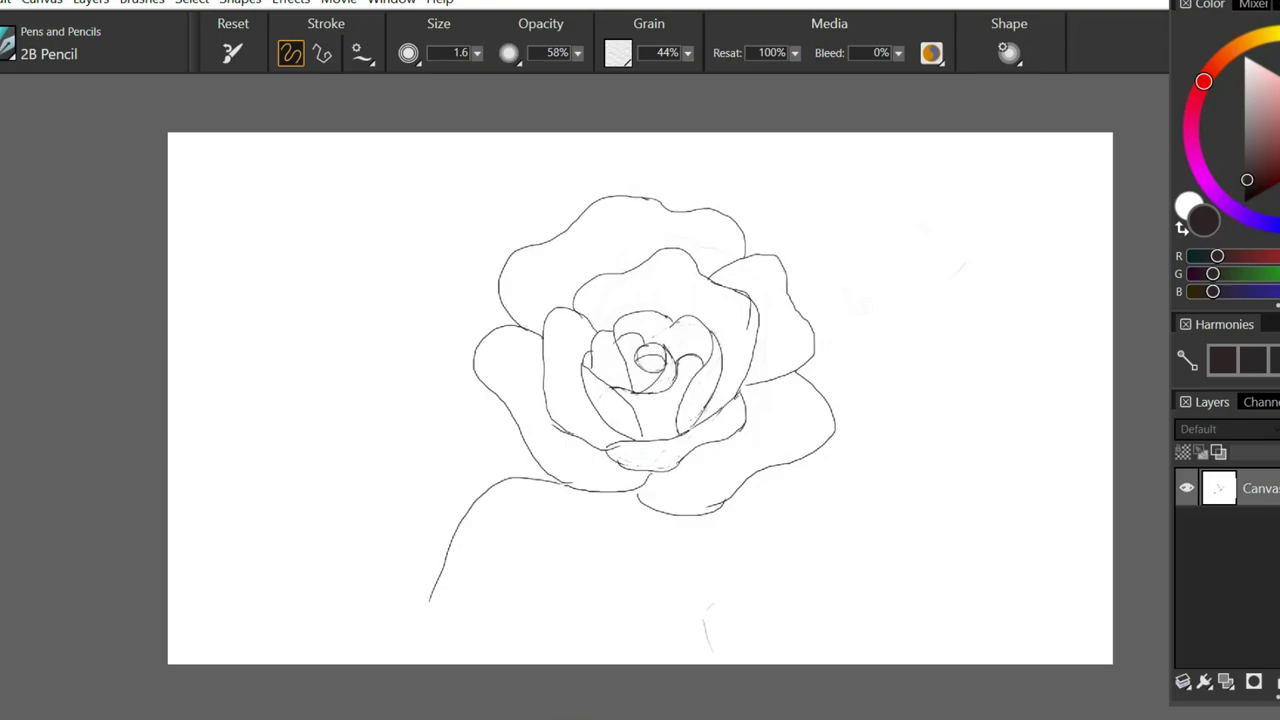
{"action": "left_click", "coordinate": [477, 52]}
{"action": "left_click_drag", "start_coordinate": [418, 76], "coordinate": [491, 76]}
{"action": "mouse_move", "coordinate": [430, 600]}
{"action": "left_mouse_down"}
{"action": "mouse_move", "coordinate": [472, 494]}
{"action": "mouse_move", "coordinate": [552, 482]}
{"action": "mouse_move", "coordinate": [405, 565]}
{"action": "left_mouse_up"}
{"action": "key", "text": "b"}
{"action": "left_click_drag", "start_coordinate": [560, 477], "coordinate": [343, 596]}
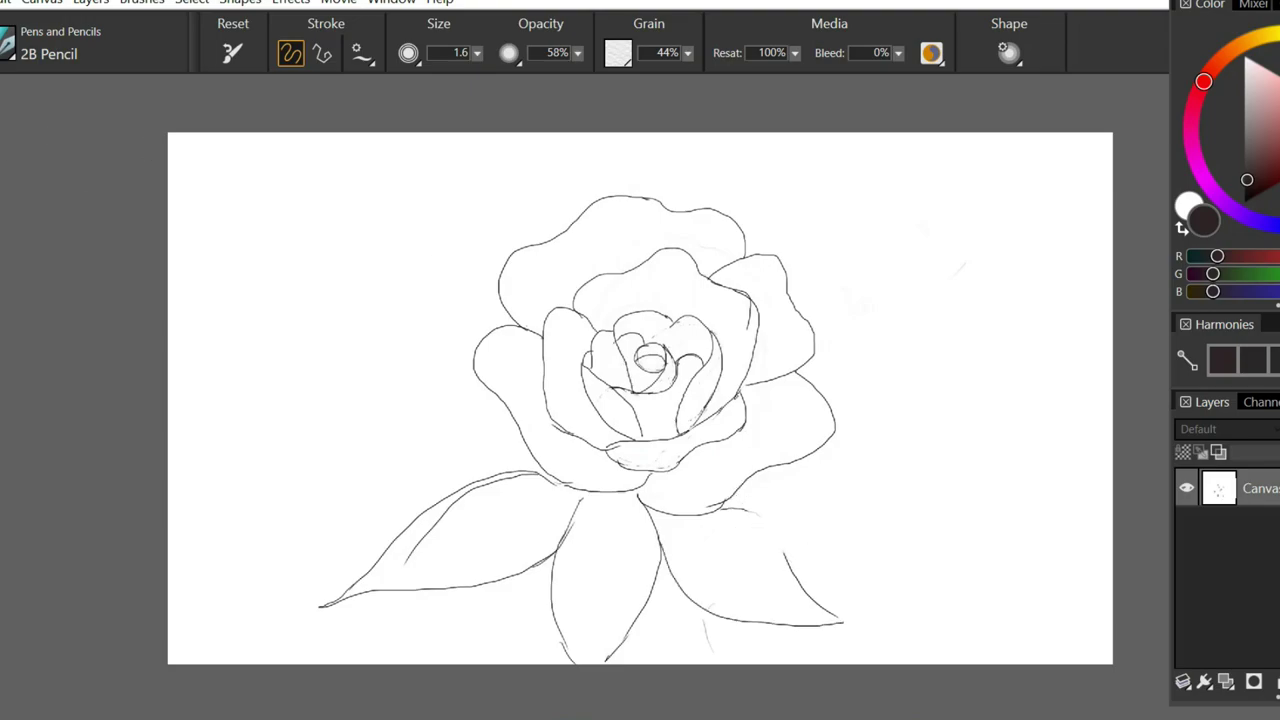
- Darken the left leaf's upper edge, touching up the leaves with the eraser
{"action": "key", "text": "n"}
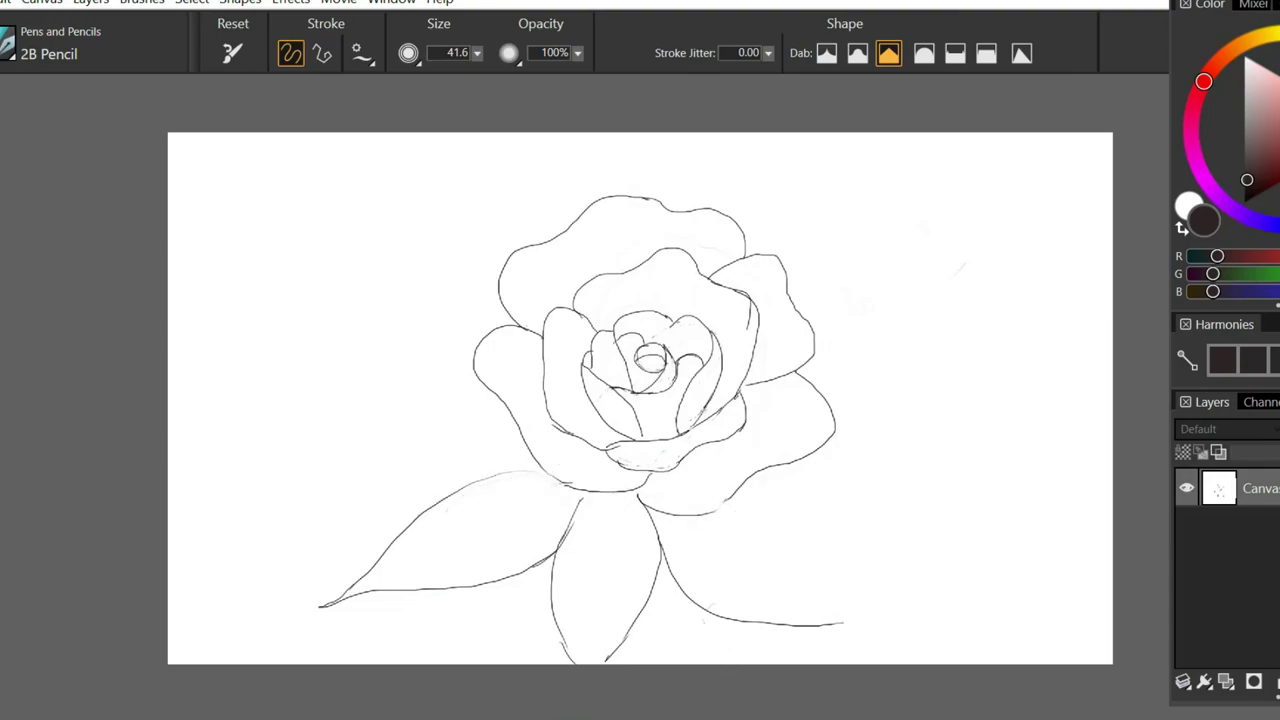
{"action": "key", "text": "b"}
{"action": "left_click_drag", "start_coordinate": [442, 491], "coordinate": [530, 471]}
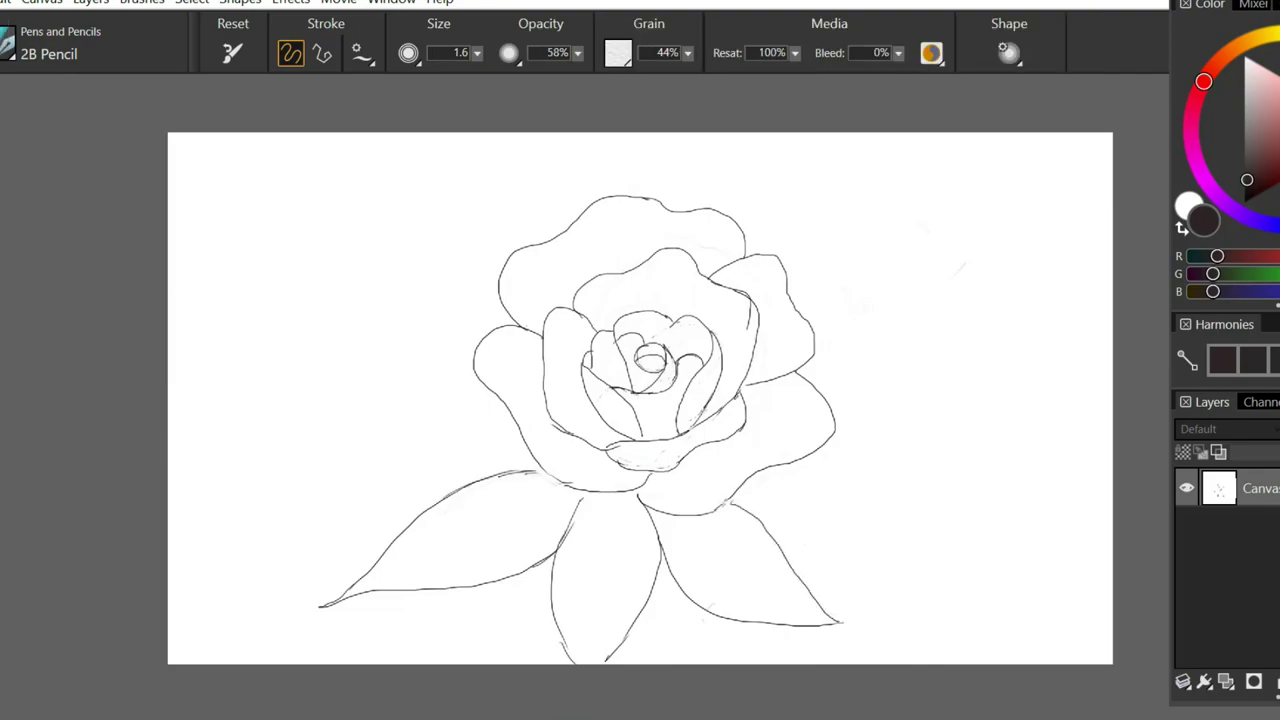
{"action": "key", "text": "n"}
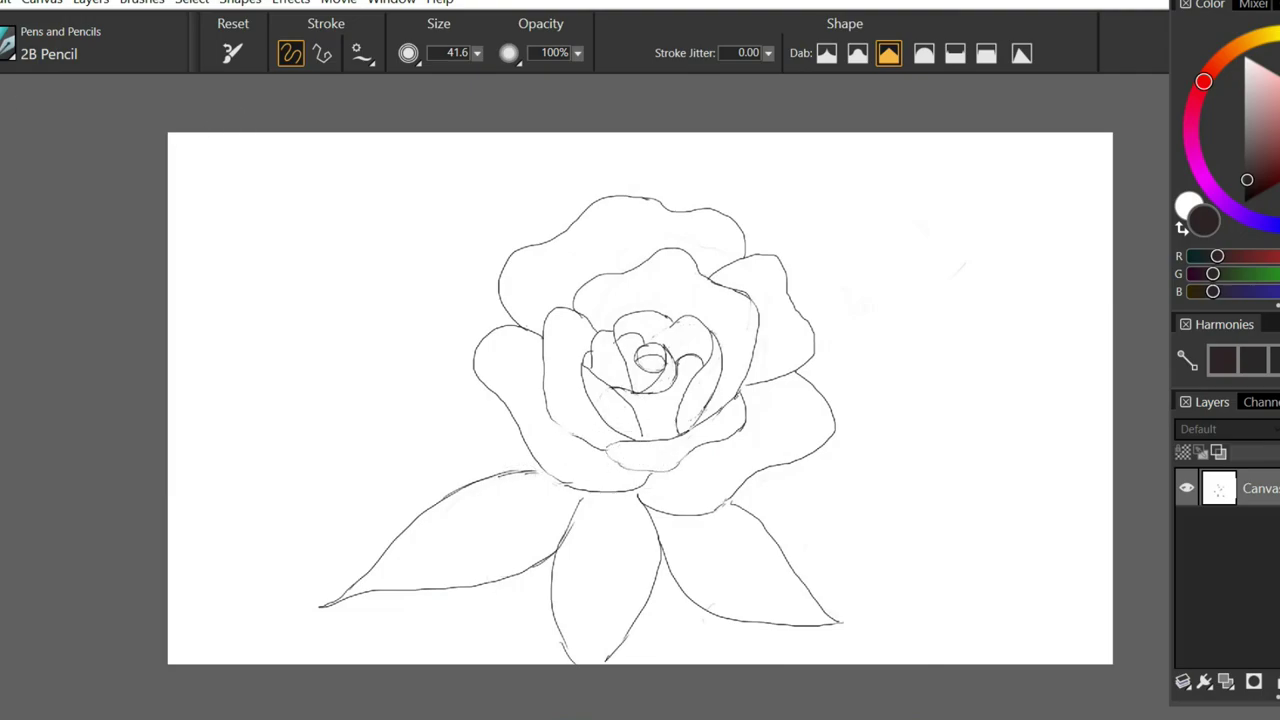
{"action": "key", "text": "n"}
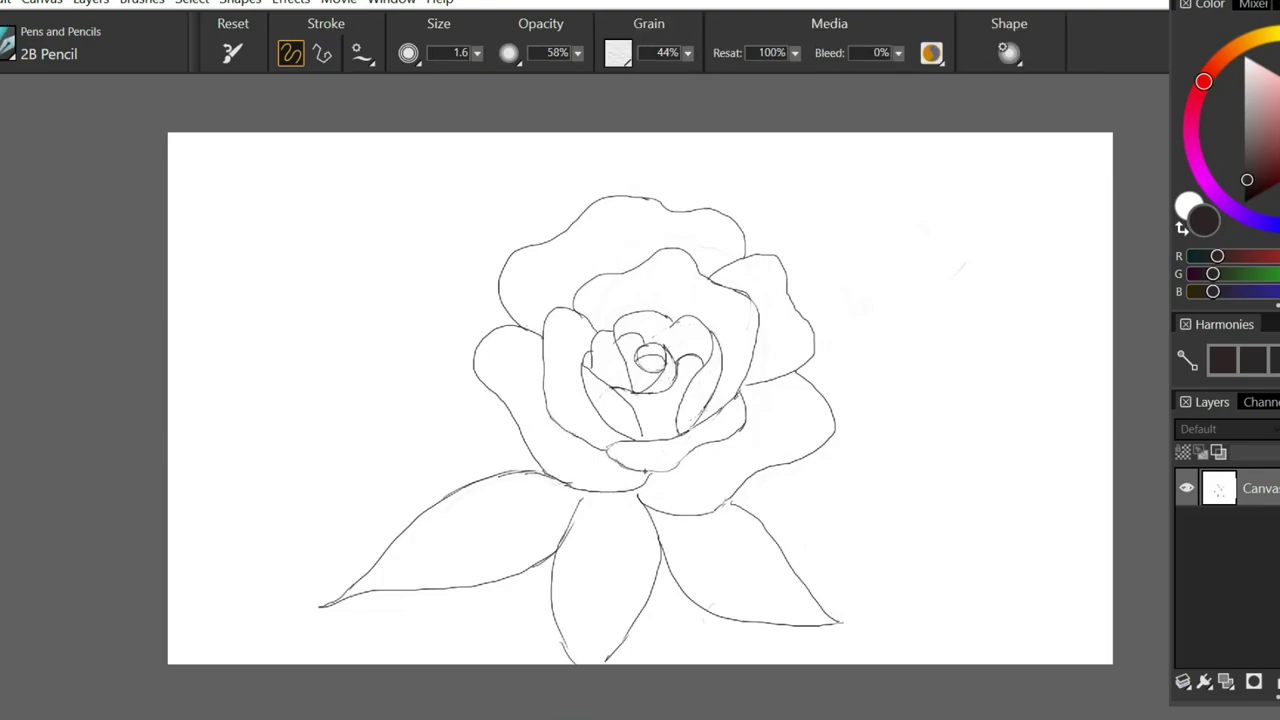
{"action": "left_click", "coordinate": [8, 2]}
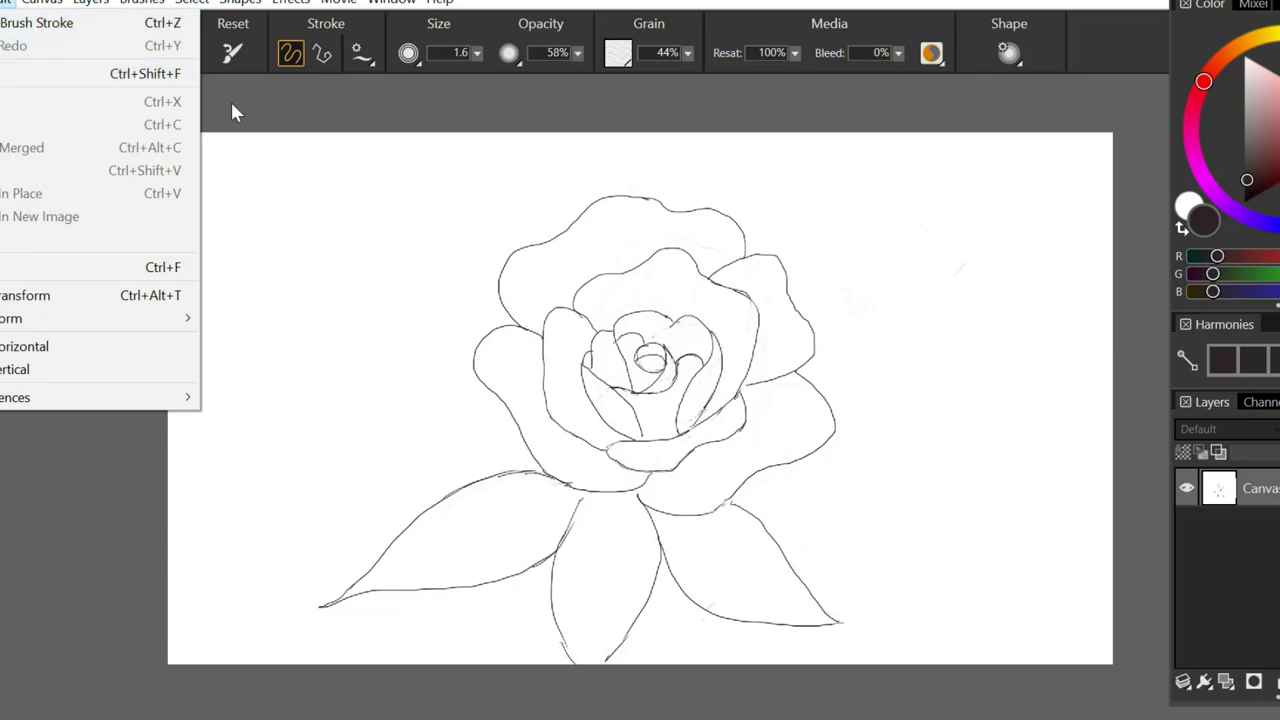
- Save the drawing under the new name 'rose'
{"action": "left_click", "coordinate": [14, 240]}
{"action": "type", "text": "rose"}
{"action": "key", "text": "Return"}
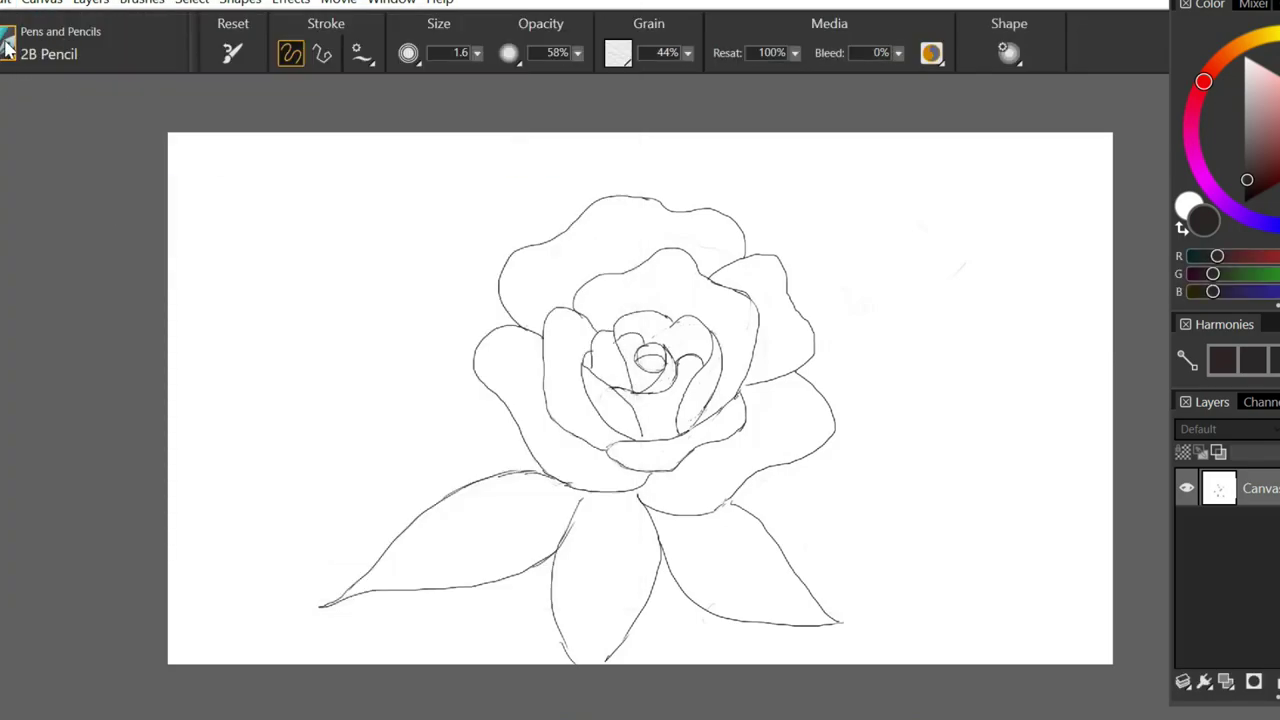
- Select the Real Wet Brush from the Real Watercolor brush category
{"action": "left_click", "coordinate": [8, 48]}
{"action": "scroll", "coordinate": [100, 420], "scroll_direction": "down", "scroll_amount": 3}
{"action": "left_click", "coordinate": [57, 441]}
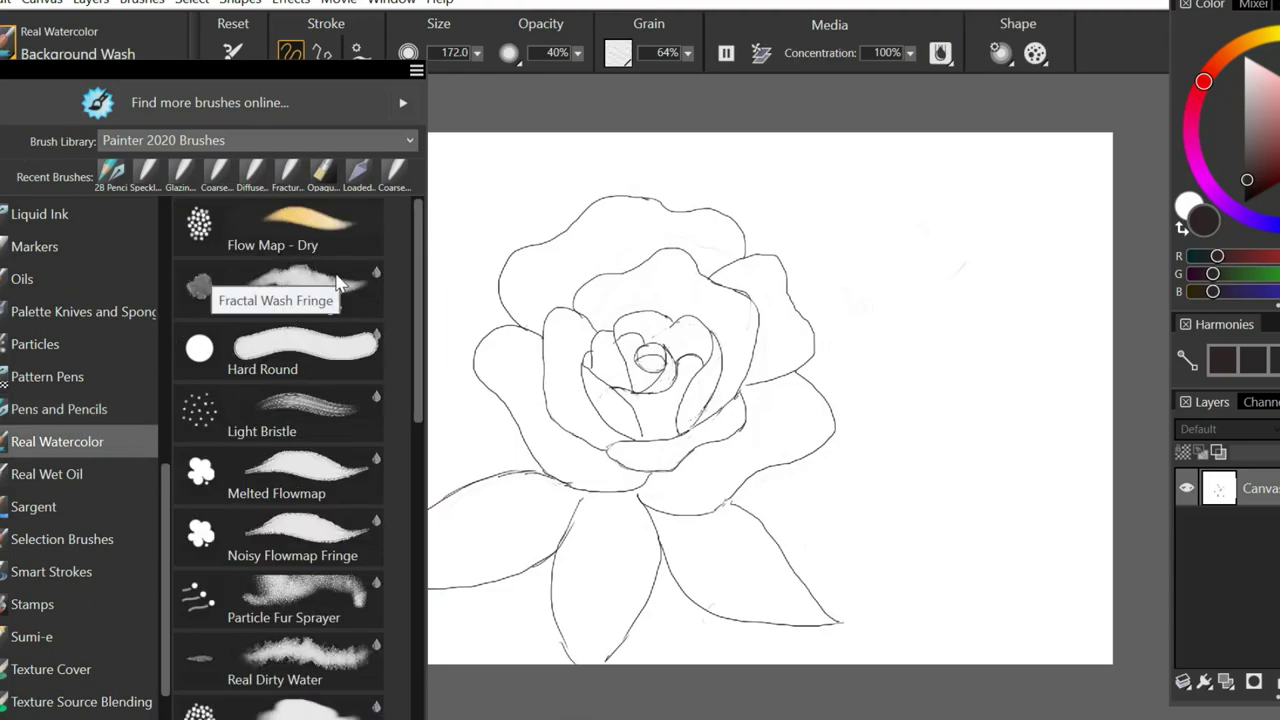
{"action": "left_click_drag", "start_coordinate": [420, 232], "coordinate": [418, 365]}
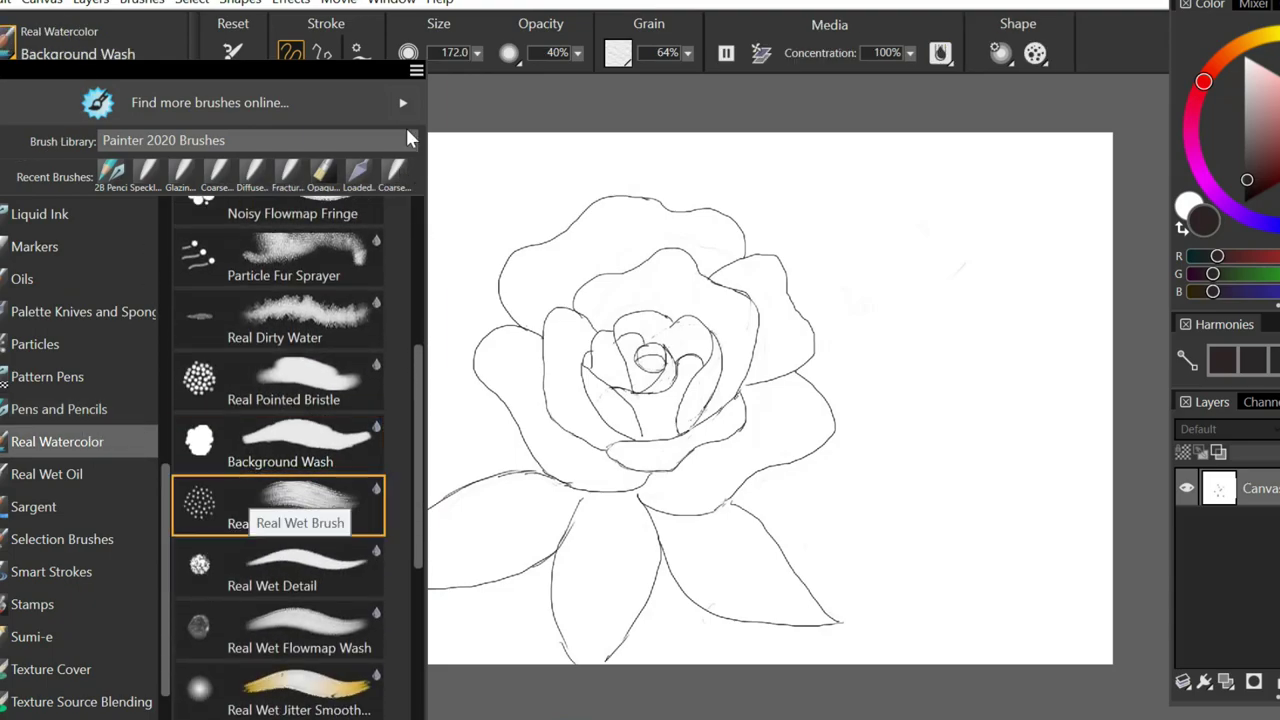
{"action": "left_click", "coordinate": [250, 508]}
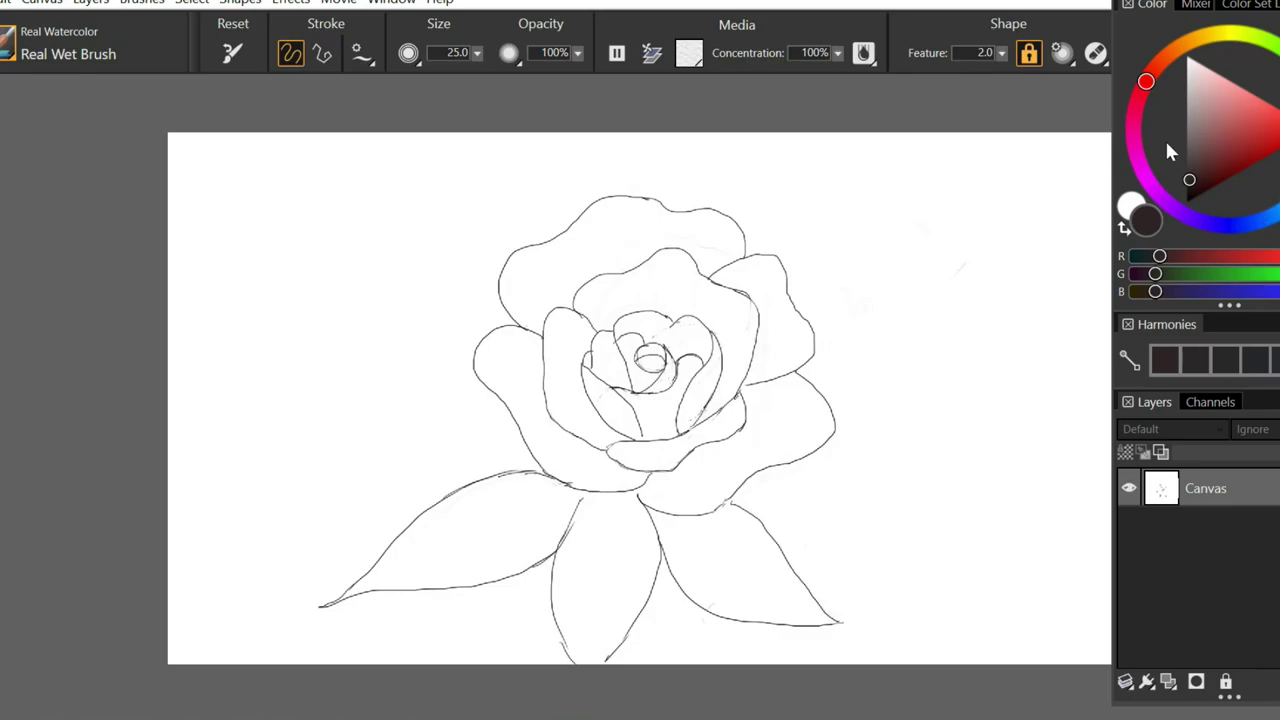
- Paint pink washes in the top-left corner and along the right side
{"action": "left_click", "coordinate": [1133, 126]}
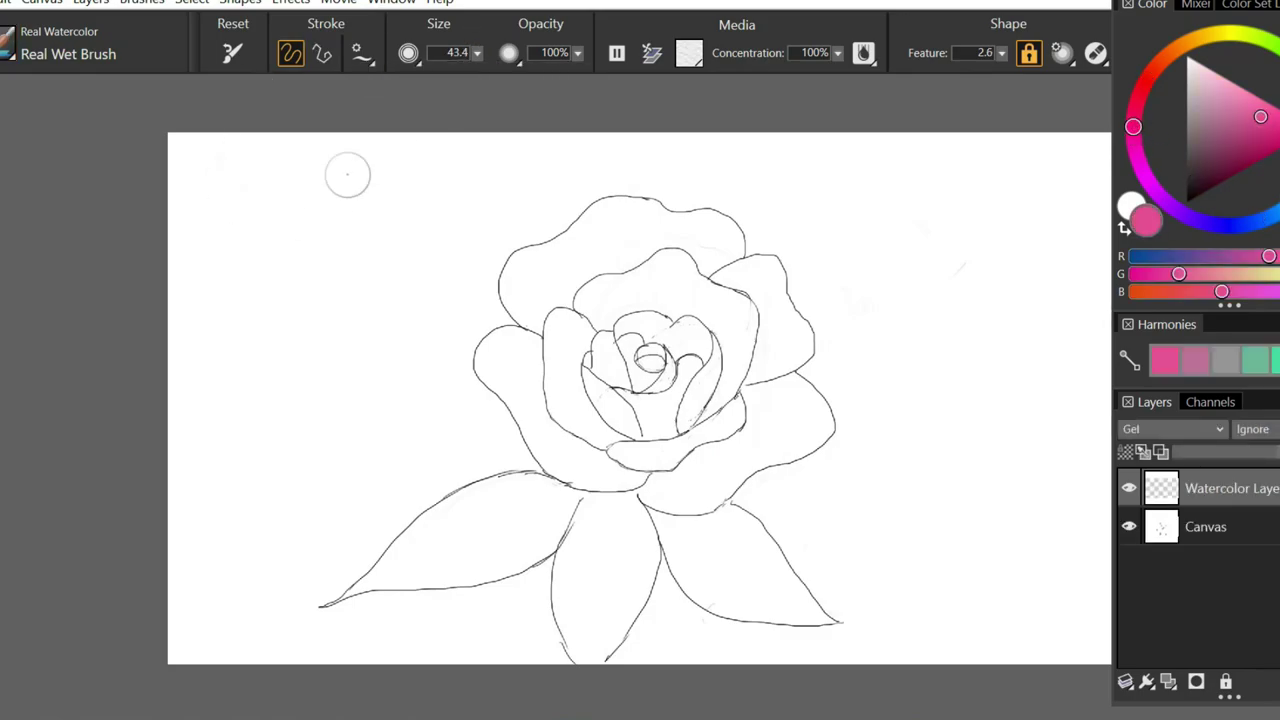
{"action": "left_click_drag", "start_coordinate": [300, 160], "coordinate": [210, 240]}
{"action": "left_click_drag", "start_coordinate": [330, 140], "coordinate": [237, 248]}
{"action": "left_click_drag", "start_coordinate": [410, 145], "coordinate": [178, 422]}
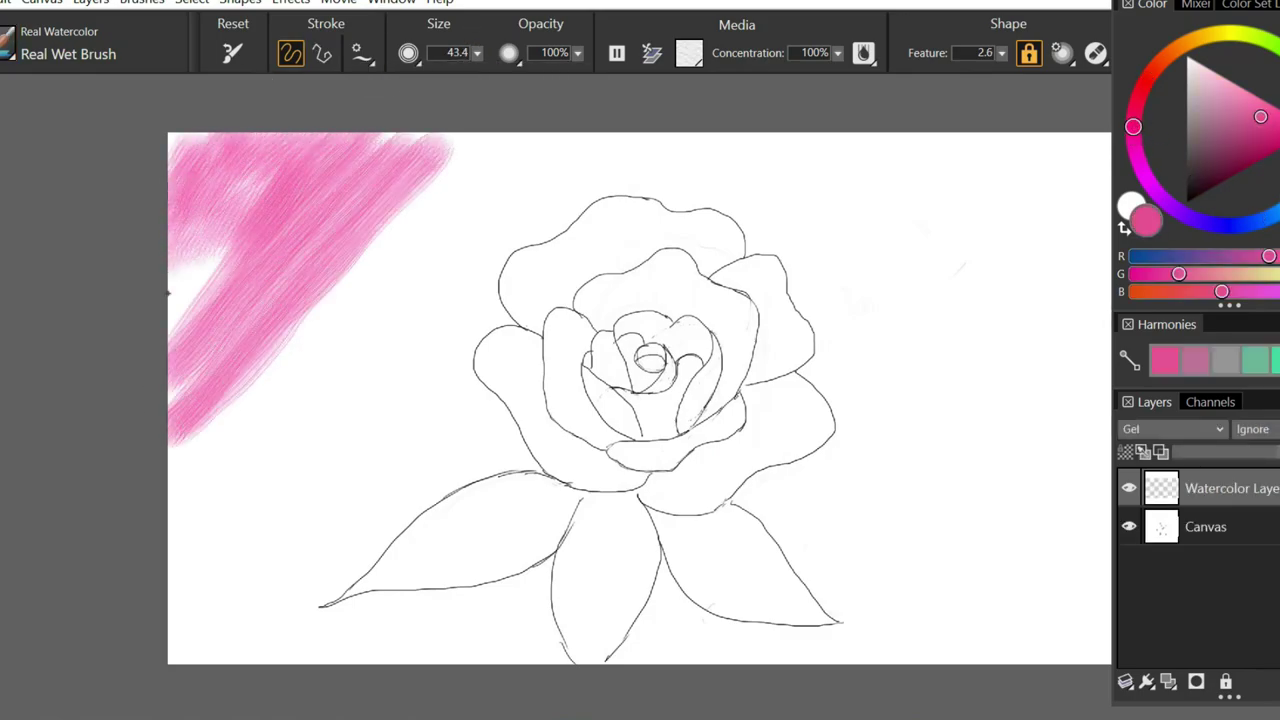
{"action": "left_click_drag", "start_coordinate": [1010, 150], "coordinate": [940, 178]}
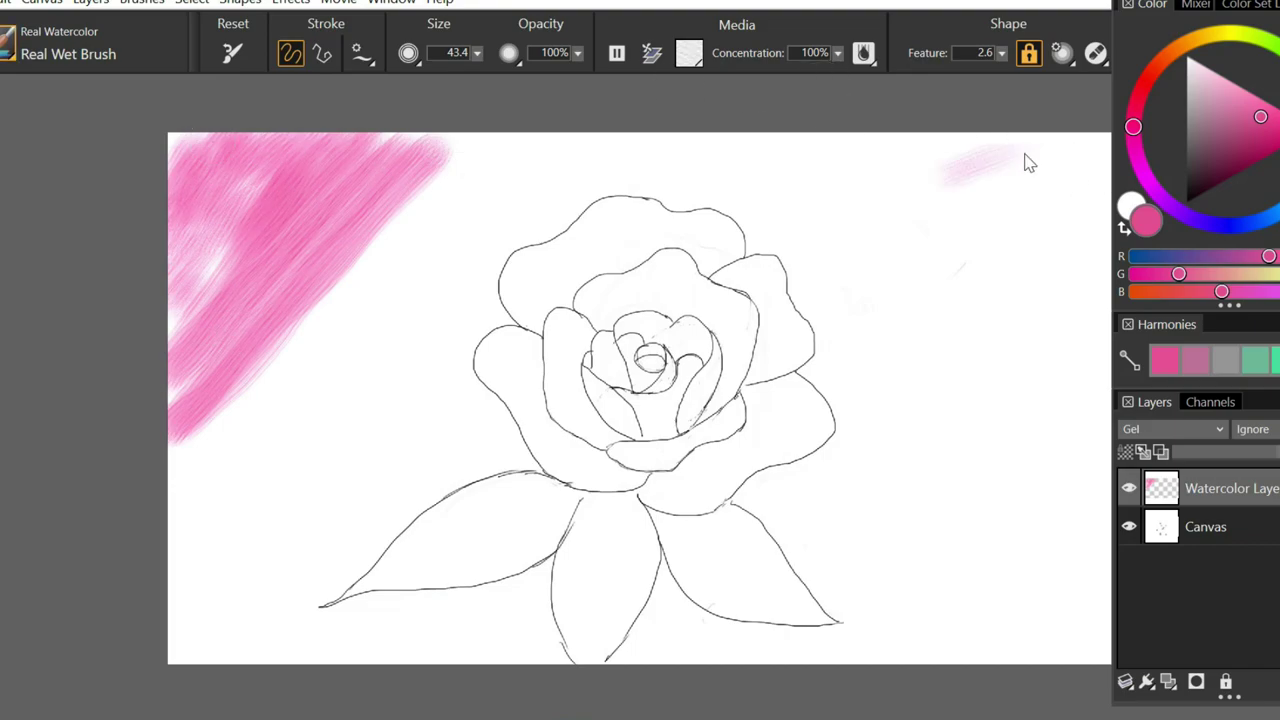
{"action": "left_click_drag", "start_coordinate": [1080, 145], "coordinate": [920, 240]}
{"action": "left_click_drag", "start_coordinate": [1105, 210], "coordinate": [930, 370]}
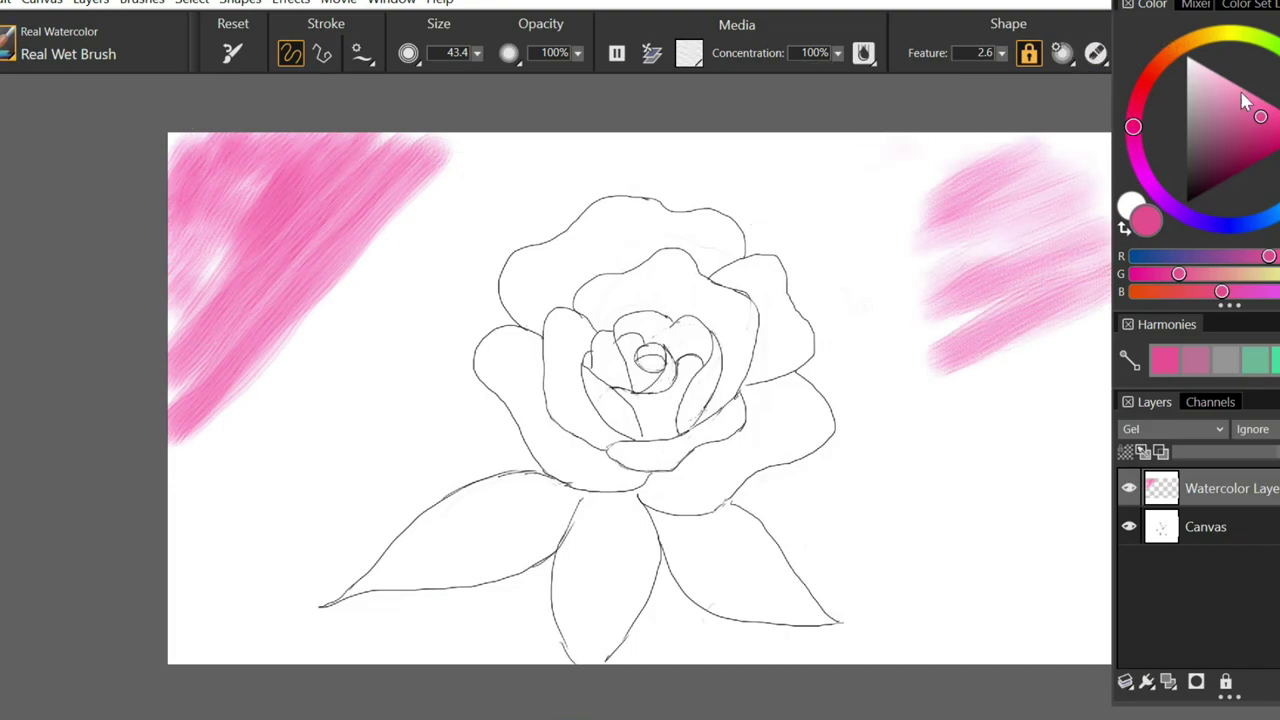
- Switch to orange and paint strokes across the lower-left area
{"action": "left_click", "coordinate": [1172, 51]}
{"action": "left_click_drag", "start_coordinate": [300, 375], "coordinate": [195, 460]}
{"action": "left_click_drag", "start_coordinate": [320, 410], "coordinate": [180, 600]}
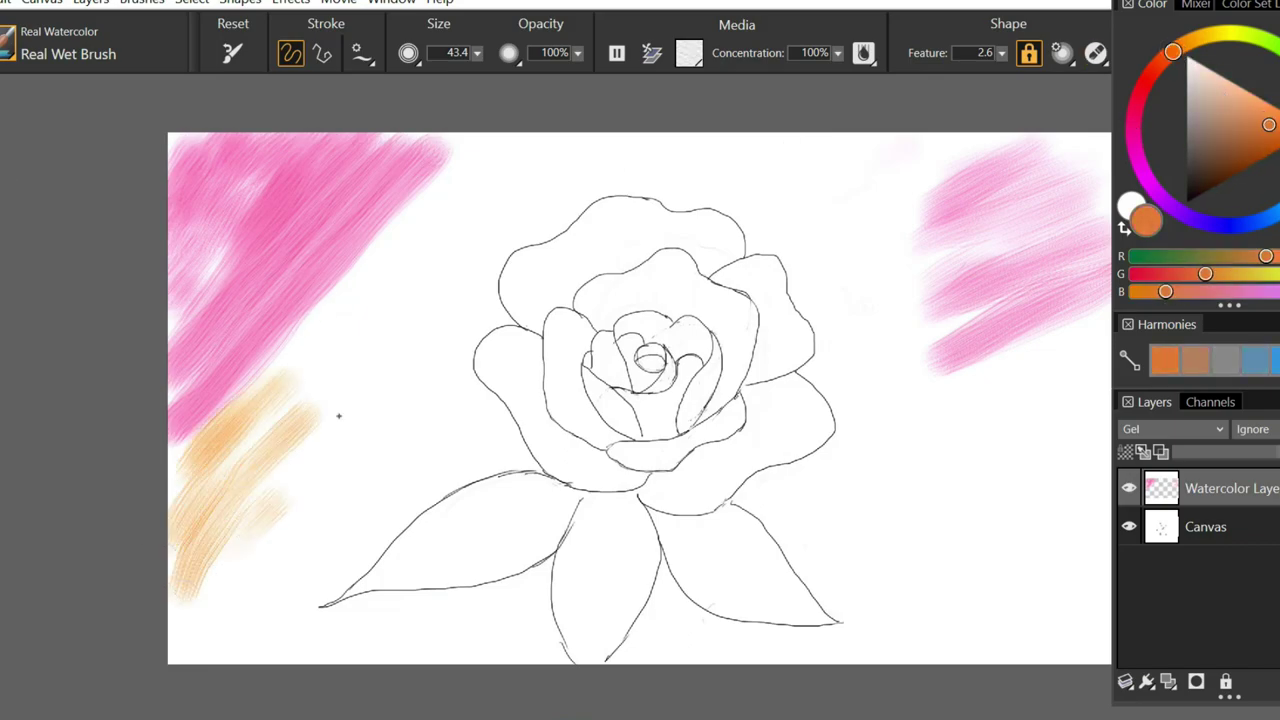
{"action": "left_click_drag", "start_coordinate": [355, 400], "coordinate": [230, 565]}
{"action": "left_click_drag", "start_coordinate": [365, 465], "coordinate": [195, 655]}
{"action": "left_click_drag", "start_coordinate": [250, 545], "coordinate": [177, 635]}
{"action": "left_click_drag", "start_coordinate": [340, 378], "coordinate": [195, 512]}
{"action": "left_click_drag", "start_coordinate": [322, 320], "coordinate": [172, 505]}
{"action": "left_click_drag", "start_coordinate": [400, 272], "coordinate": [262, 428]}
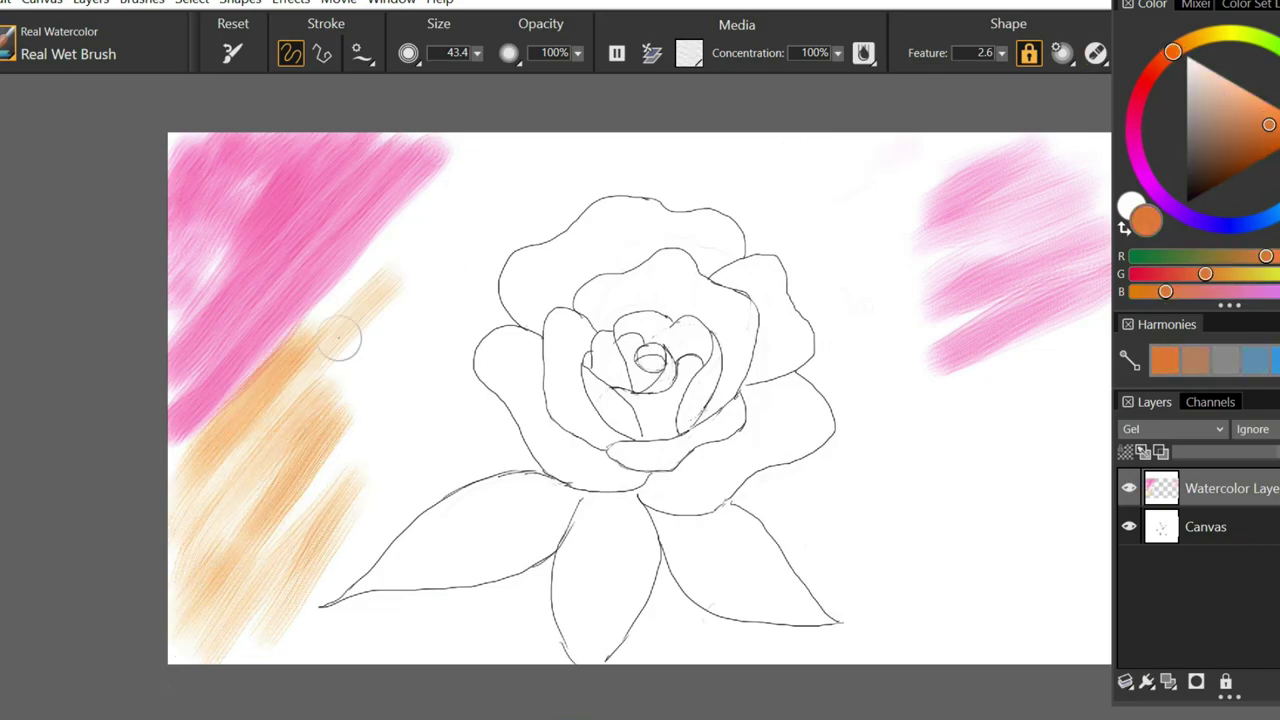
- Pick a different paper texture and paint orange strokes over the top-right pink
{"action": "left_click", "coordinate": [689, 53]}
{"action": "left_click", "coordinate": [826, 214]}
{"action": "mouse_move", "coordinate": [795, 195]}
{"action": "left_mouse_down"}
{"action": "mouse_move", "coordinate": [906, 134]}
{"action": "mouse_move", "coordinate": [1010, 145]}
{"action": "left_mouse_up"}
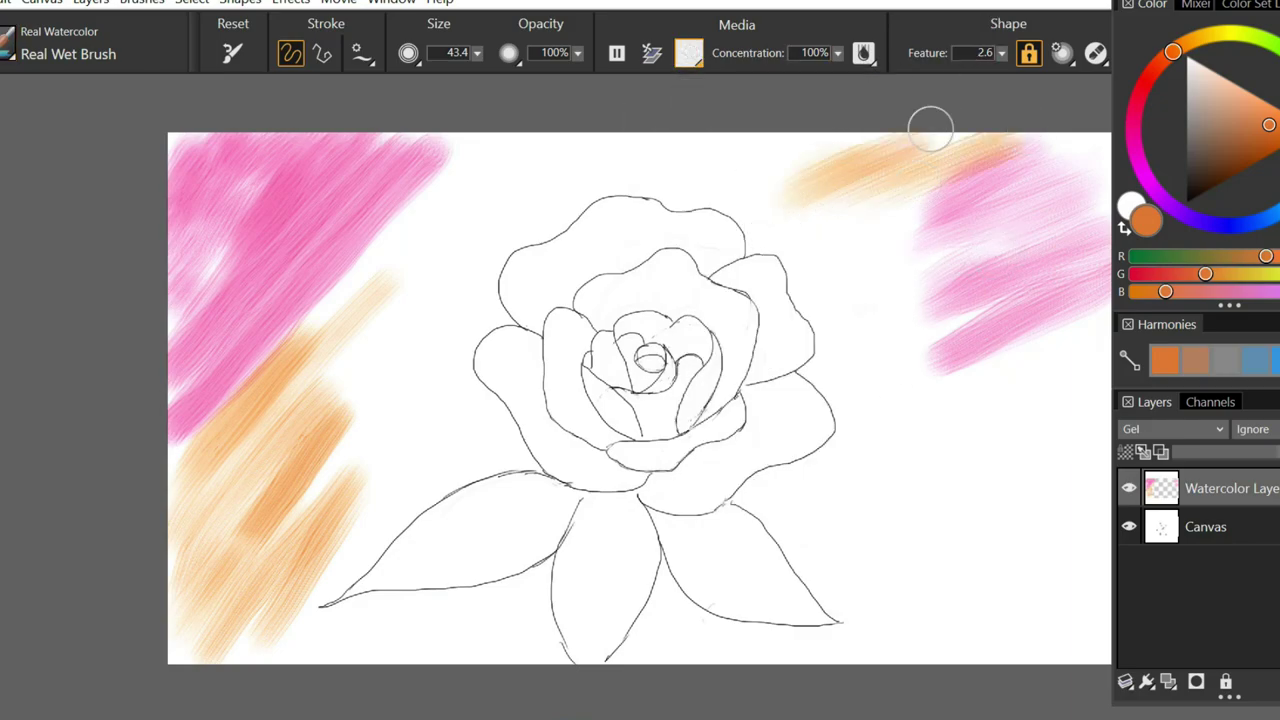
{"action": "left_click_drag", "start_coordinate": [810, 250], "coordinate": [970, 160]}
{"action": "left_click_drag", "start_coordinate": [840, 310], "coordinate": [965, 230]}
{"action": "left_click_drag", "start_coordinate": [840, 355], "coordinate": [960, 260]}
{"action": "left_click_drag", "start_coordinate": [865, 372], "coordinate": [980, 300]}
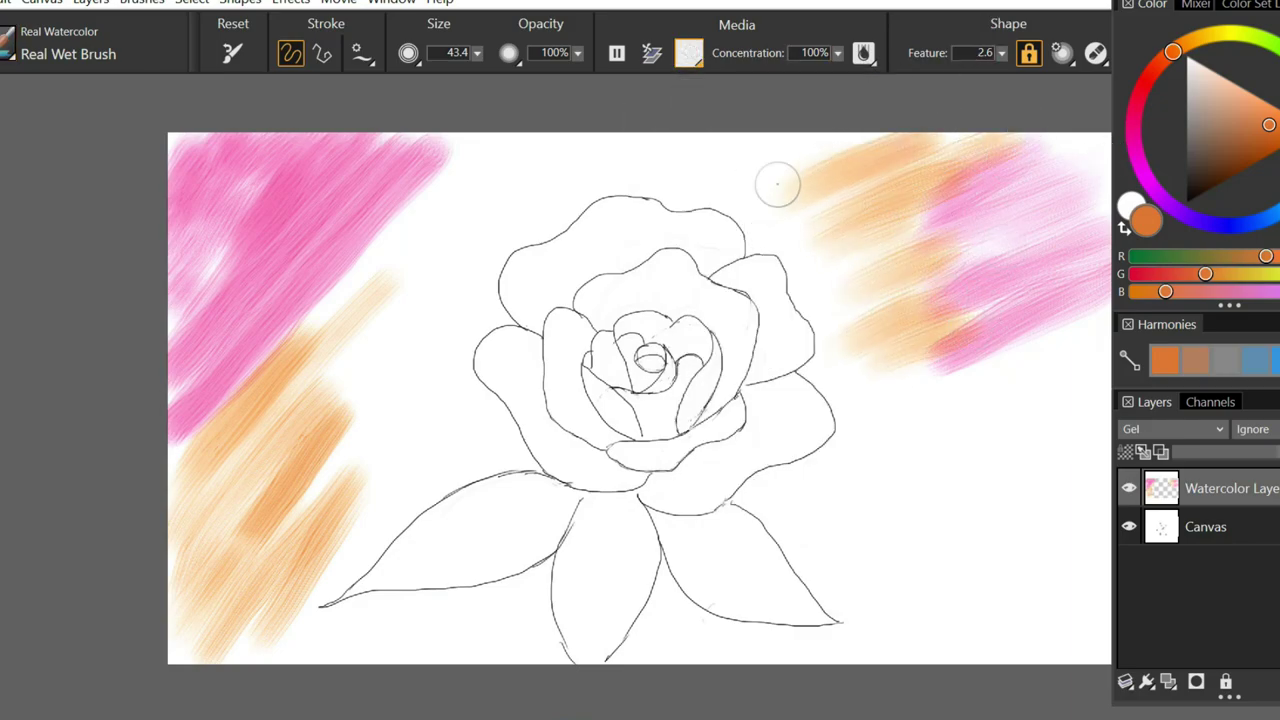
- Paint purple strokes between the pink and orange areas
{"action": "left_click", "coordinate": [1172, 207]}
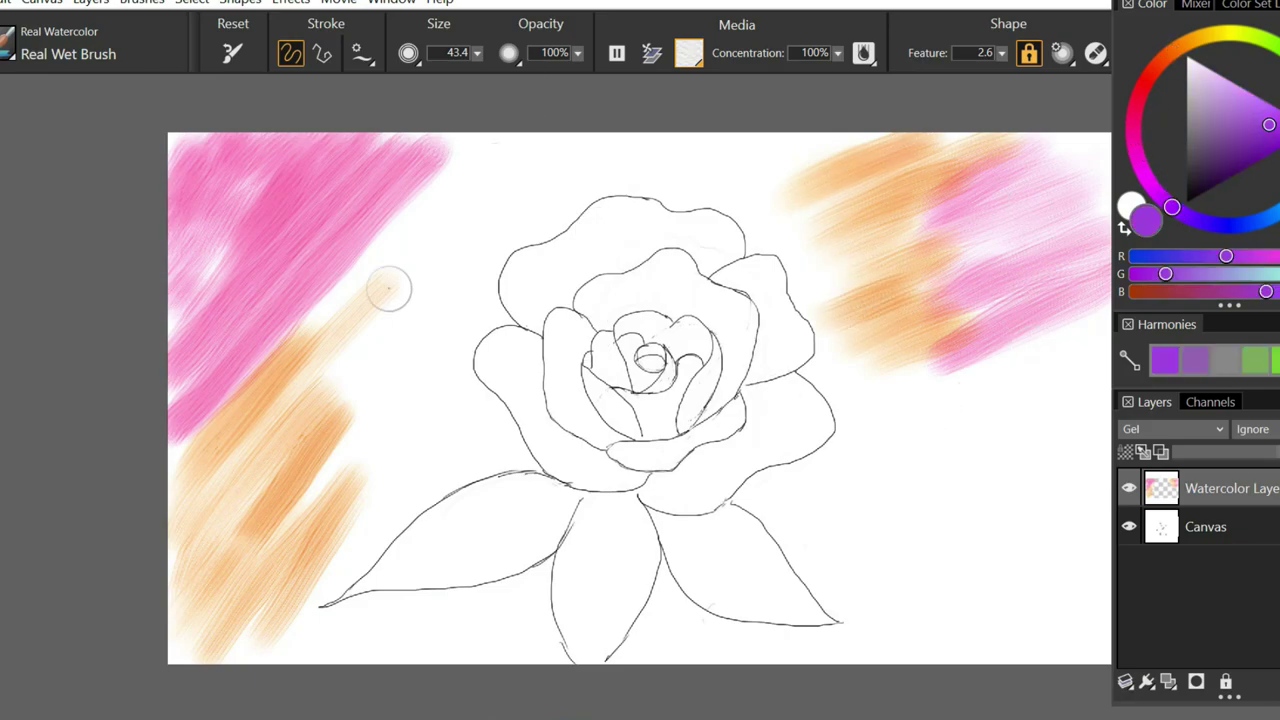
{"action": "left_click_drag", "start_coordinate": [389, 289], "coordinate": [555, 140]}
{"action": "left_click_drag", "start_coordinate": [350, 340], "coordinate": [480, 190]}
{"action": "left_click_drag", "start_coordinate": [345, 430], "coordinate": [455, 300]}
{"action": "left_click_drag", "start_coordinate": [370, 470], "coordinate": [430, 380]}
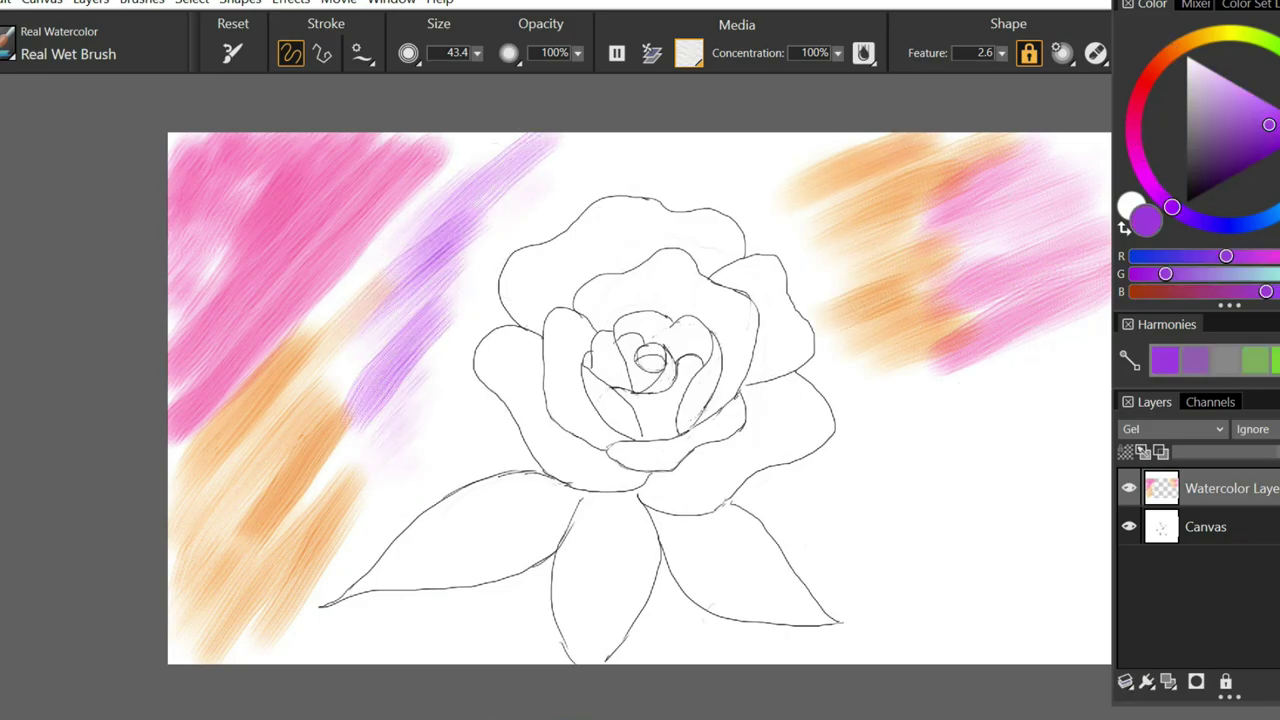
- Switch to the Background Wash brush, try lavender washes, and undo the purple strokes
{"action": "left_click", "coordinate": [8, 42]}
{"action": "left_click", "coordinate": [300, 606]}
{"action": "left_click_drag", "start_coordinate": [340, 300], "coordinate": [530, 175]}
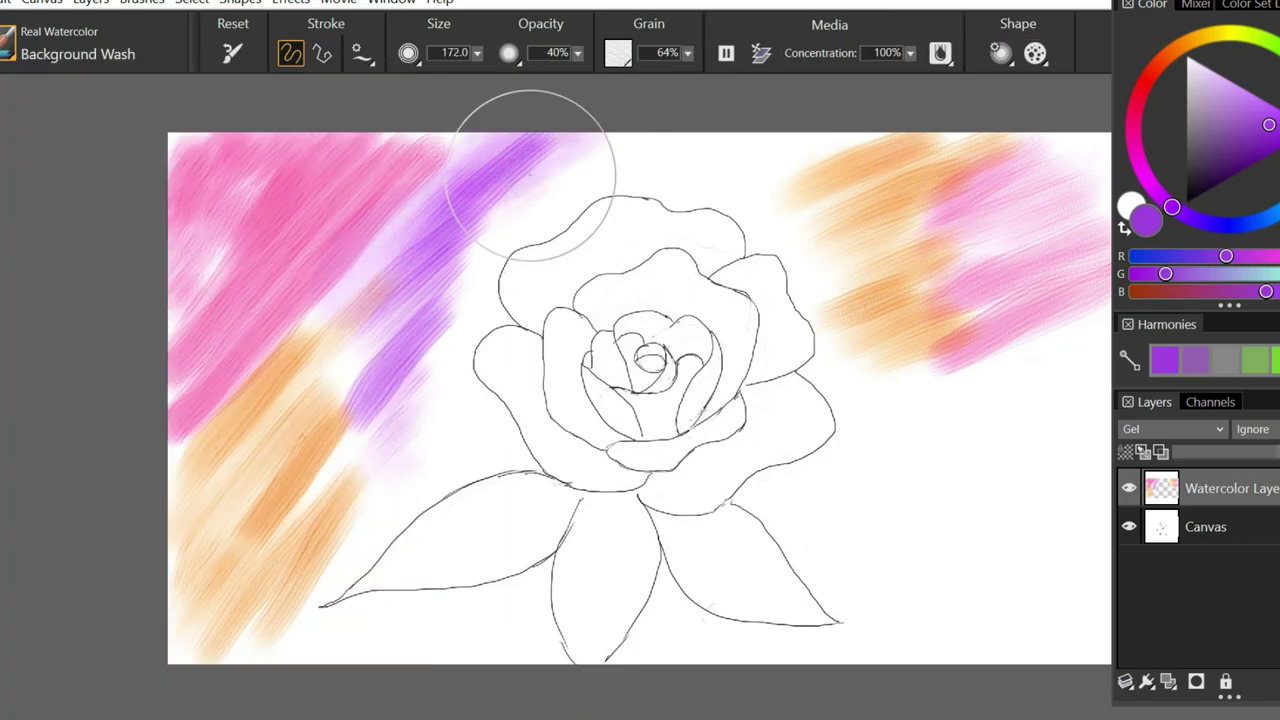
{"action": "key", "text": "ctrl+z"}
{"action": "key", "text": "ctrl+z"}
{"action": "key", "text": "ctrl+z"}
{"action": "key", "text": "ctrl+z"}
{"action": "key", "text": "ctrl+z"}
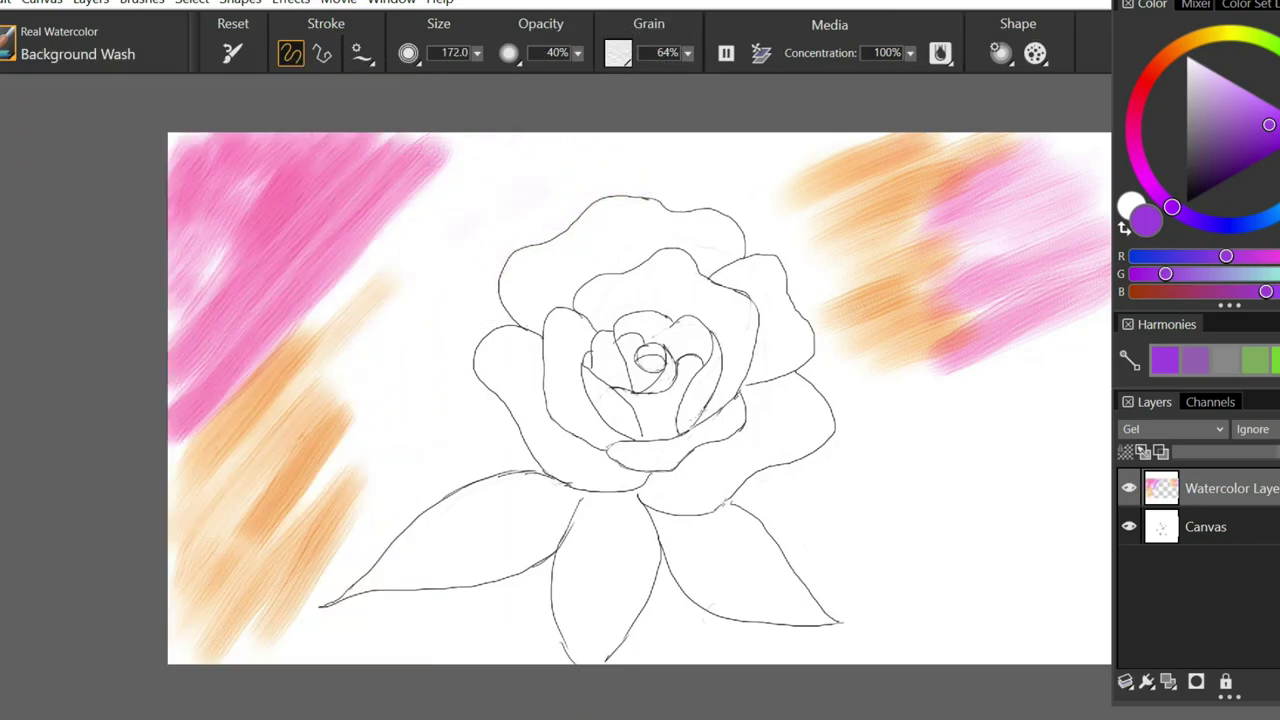
{"action": "left_click_drag", "start_coordinate": [220, 260], "coordinate": [366, 214]}
{"action": "mouse_move", "coordinate": [520, 198]}
{"action": "left_mouse_down"}
{"action": "mouse_move", "coordinate": [235, 490]}
{"action": "mouse_move", "coordinate": [874, 149]}
{"action": "mouse_move", "coordinate": [409, 180]}
{"action": "left_mouse_up"}
{"action": "key", "text": "ctrl+z"}
{"action": "key", "text": "ctrl+z"}
{"action": "key", "text": "ctrl+z"}
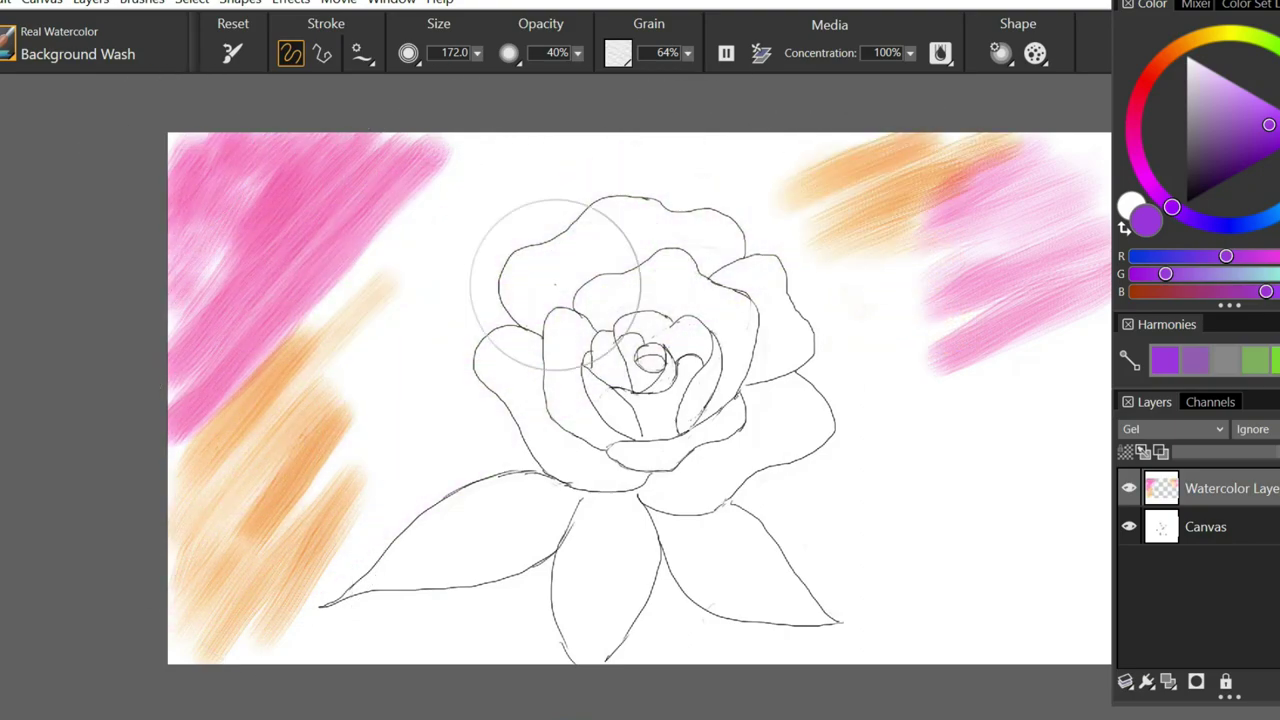
- Enlarge the brush and wash the remaining left and right strokes out to near-white
{"action": "left_click_drag", "start_coordinate": [476, 53], "coordinate": [430, 75]}
{"action": "mouse_move", "coordinate": [380, 150]}
{"action": "left_mouse_down"}
{"action": "mouse_move", "coordinate": [280, 209]}
{"action": "mouse_move", "coordinate": [214, 320]}
{"action": "mouse_move", "coordinate": [166, 486]}
{"action": "mouse_move", "coordinate": [251, 626]}
{"action": "mouse_move", "coordinate": [360, 470]}
{"action": "left_mouse_up"}
{"action": "mouse_move", "coordinate": [900, 150]}
{"action": "left_mouse_down"}
{"action": "mouse_move", "coordinate": [814, 206]}
{"action": "mouse_move", "coordinate": [937, 346]}
{"action": "left_mouse_up"}
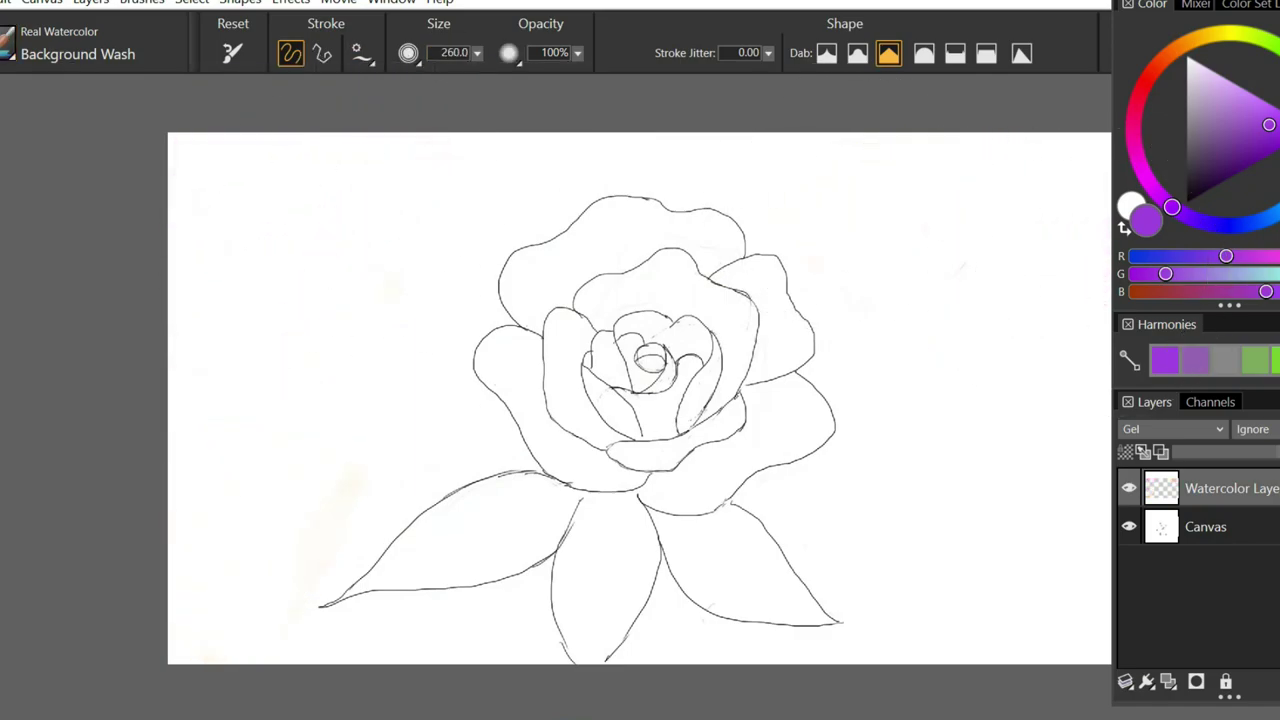
- Wash the top-left corner orange, the rose pink, and the bottom-right orange, docking panels left
{"action": "left_click", "coordinate": [1171, 53]}
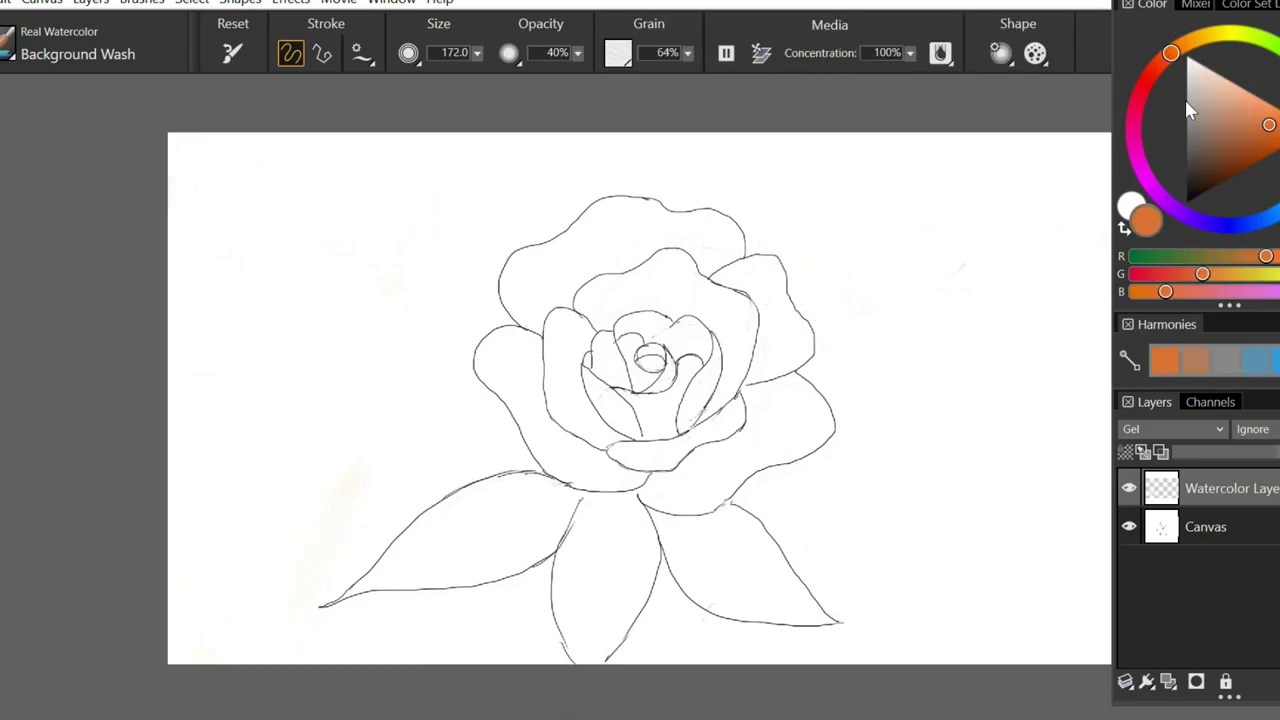
{"action": "mouse_move", "coordinate": [300, 185]}
{"action": "left_mouse_down"}
{"action": "mouse_move", "coordinate": [243, 166]}
{"action": "mouse_move", "coordinate": [297, 143]}
{"action": "mouse_move", "coordinate": [357, 189]}
{"action": "mouse_move", "coordinate": [268, 293]}
{"action": "left_mouse_up"}
{"action": "mouse_move", "coordinate": [638, 226]}
{"action": "left_mouse_down"}
{"action": "mouse_move", "coordinate": [560, 280]}
{"action": "mouse_move", "coordinate": [574, 318]}
{"action": "mouse_move", "coordinate": [560, 470]}
{"action": "mouse_move", "coordinate": [690, 390]}
{"action": "mouse_move", "coordinate": [740, 470]}
{"action": "mouse_move", "coordinate": [708, 338]}
{"action": "left_mouse_up"}
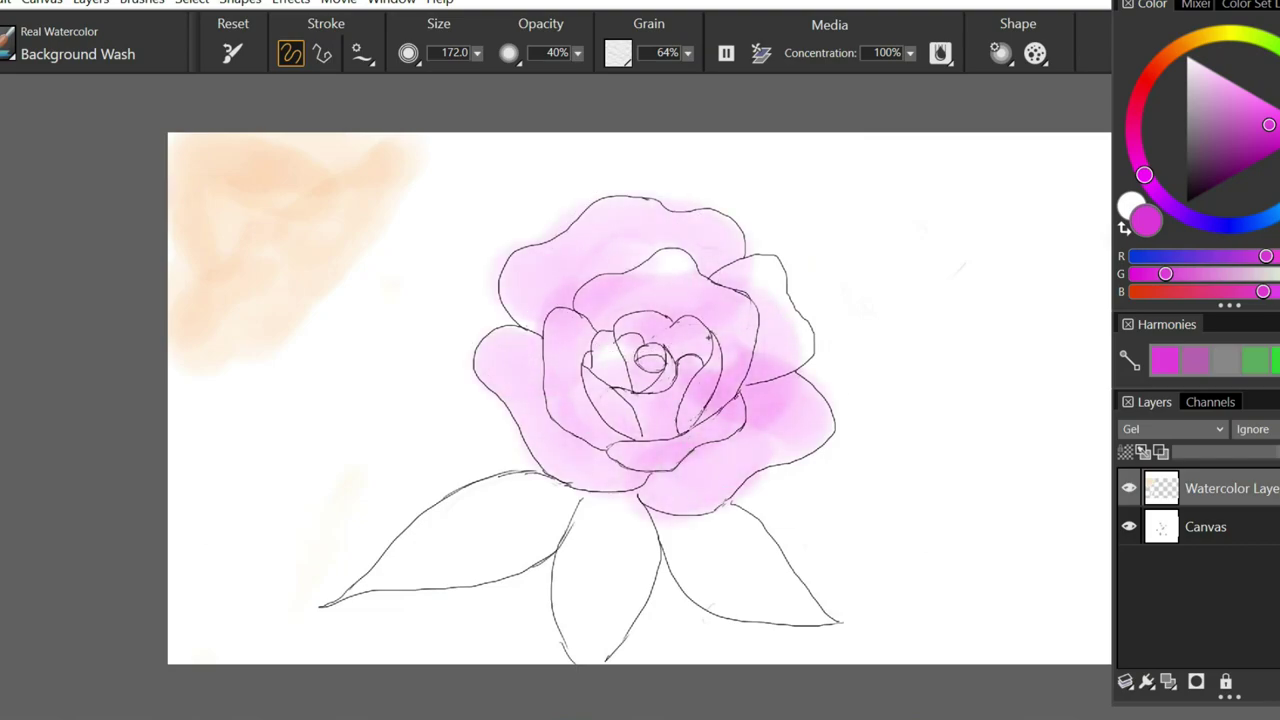
{"action": "left_click", "coordinate": [1167, 56]}
{"action": "left_click_drag", "start_coordinate": [1150, 5], "coordinate": [130, 5]}
{"action": "mouse_move", "coordinate": [910, 520]}
{"action": "left_mouse_down"}
{"action": "mouse_move", "coordinate": [1094, 606]}
{"action": "mouse_move", "coordinate": [1100, 480]}
{"action": "left_mouse_up"}
- Pick green, shrink the brush, and fill the left leaf with green wash
{"action": "left_click", "coordinate": [287, 72]}
{"action": "left_click_drag", "start_coordinate": [251, 121], "coordinate": [217, 151]}
{"action": "left_click_drag", "start_coordinate": [375, 585], "coordinate": [428, 506]}
{"action": "key", "text": "ctrl+z"}
{"action": "left_click_drag", "start_coordinate": [477, 52], "coordinate": [474, 92]}
{"action": "mouse_move", "coordinate": [385, 572]}
{"action": "left_mouse_down"}
{"action": "mouse_move", "coordinate": [462, 527]}
{"action": "mouse_move", "coordinate": [360, 592]}
{"action": "mouse_move", "coordinate": [520, 475]}
{"action": "left_mouse_up"}
{"action": "mouse_move", "coordinate": [480, 515]}
{"action": "left_mouse_down"}
{"action": "mouse_move", "coordinate": [380, 585]}
{"action": "mouse_move", "coordinate": [530, 554]}
{"action": "mouse_move", "coordinate": [450, 540]}
{"action": "mouse_move", "coordinate": [482, 508]}
{"action": "left_mouse_up"}
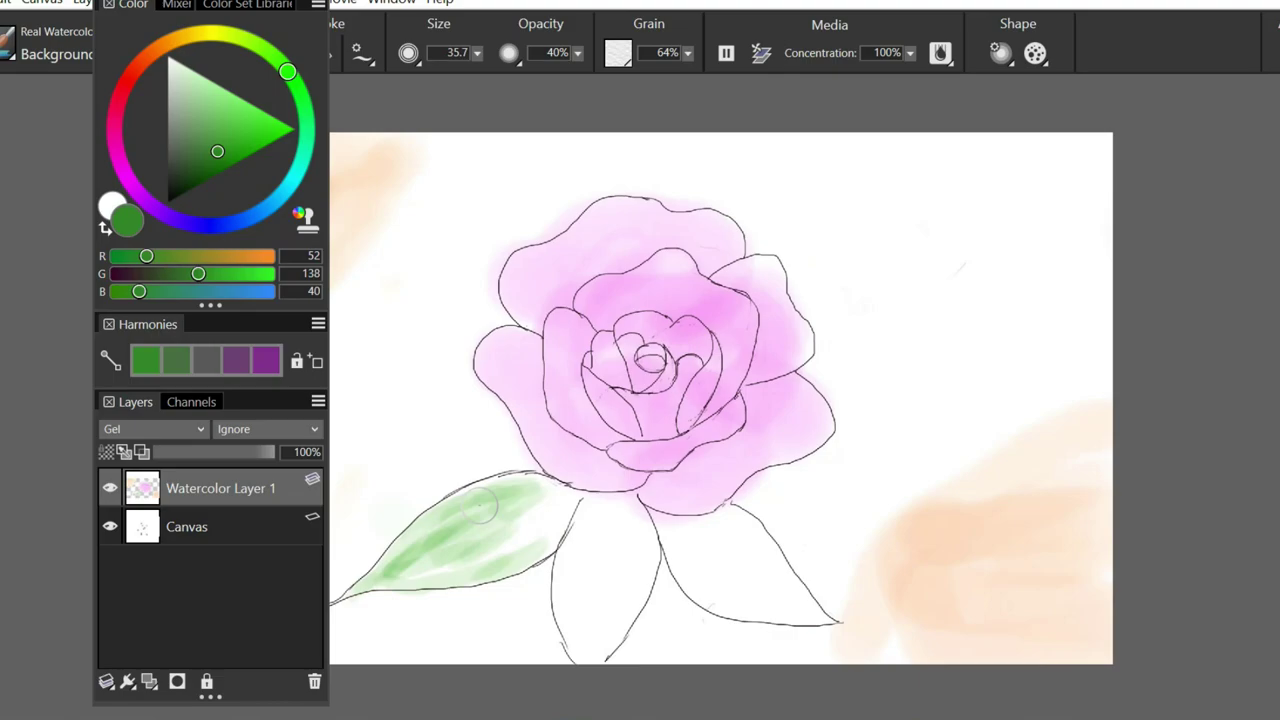
- Wash the lower leaves green, then pick red and dab two strokes at top right
{"action": "mouse_move", "coordinate": [482, 540]}
{"action": "left_mouse_down"}
{"action": "mouse_move", "coordinate": [545, 490]}
{"action": "mouse_move", "coordinate": [557, 614]}
{"action": "mouse_move", "coordinate": [622, 540]}
{"action": "mouse_move", "coordinate": [578, 610]}
{"action": "mouse_move", "coordinate": [656, 548]}
{"action": "mouse_move", "coordinate": [745, 553]}
{"action": "mouse_move", "coordinate": [740, 590]}
{"action": "mouse_move", "coordinate": [805, 600]}
{"action": "left_mouse_up"}
{"action": "mouse_move", "coordinate": [625, 550]}
{"action": "left_mouse_down"}
{"action": "mouse_move", "coordinate": [608, 640]}
{"action": "mouse_move", "coordinate": [604, 565]}
{"action": "left_mouse_up"}
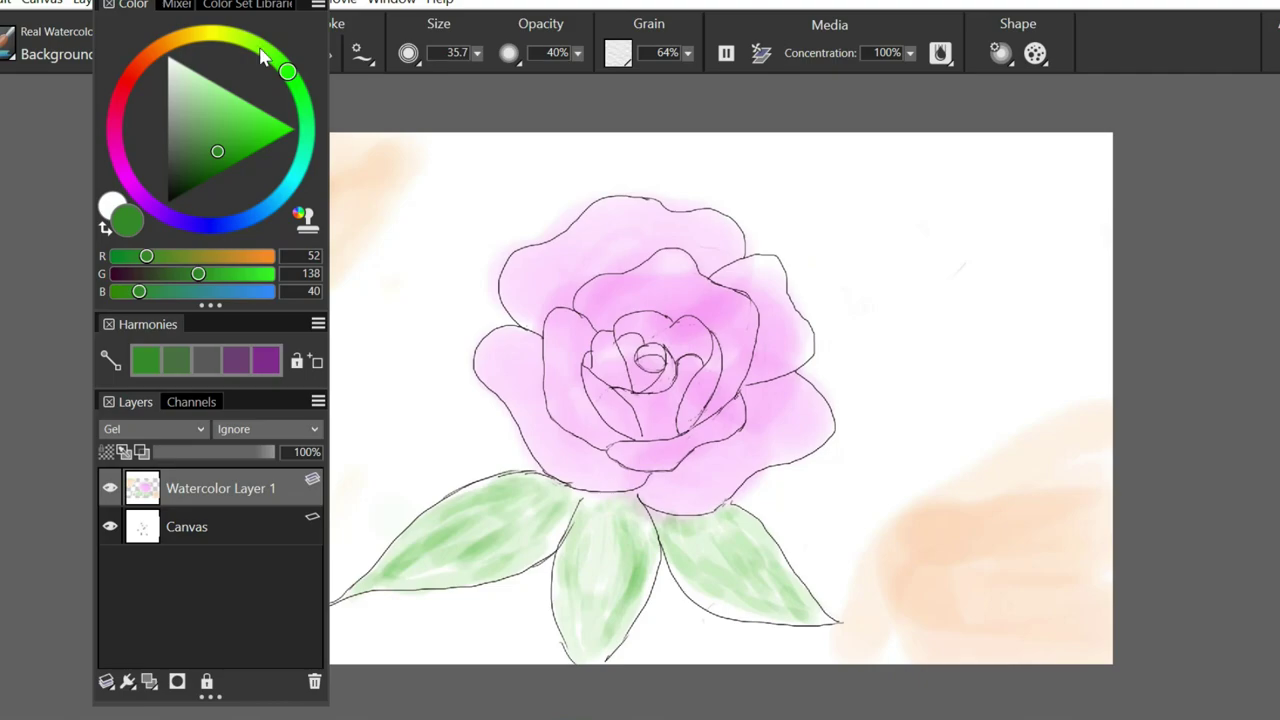
{"action": "left_click_drag", "start_coordinate": [262, 57], "coordinate": [117, 92]}
{"action": "left_click", "coordinate": [258, 130]}
{"action": "mouse_move", "coordinate": [957, 166]}
{"action": "left_mouse_down"}
{"action": "mouse_move", "coordinate": [905, 172]}
{"action": "mouse_move", "coordinate": [958, 140]}
{"action": "left_mouse_up"}
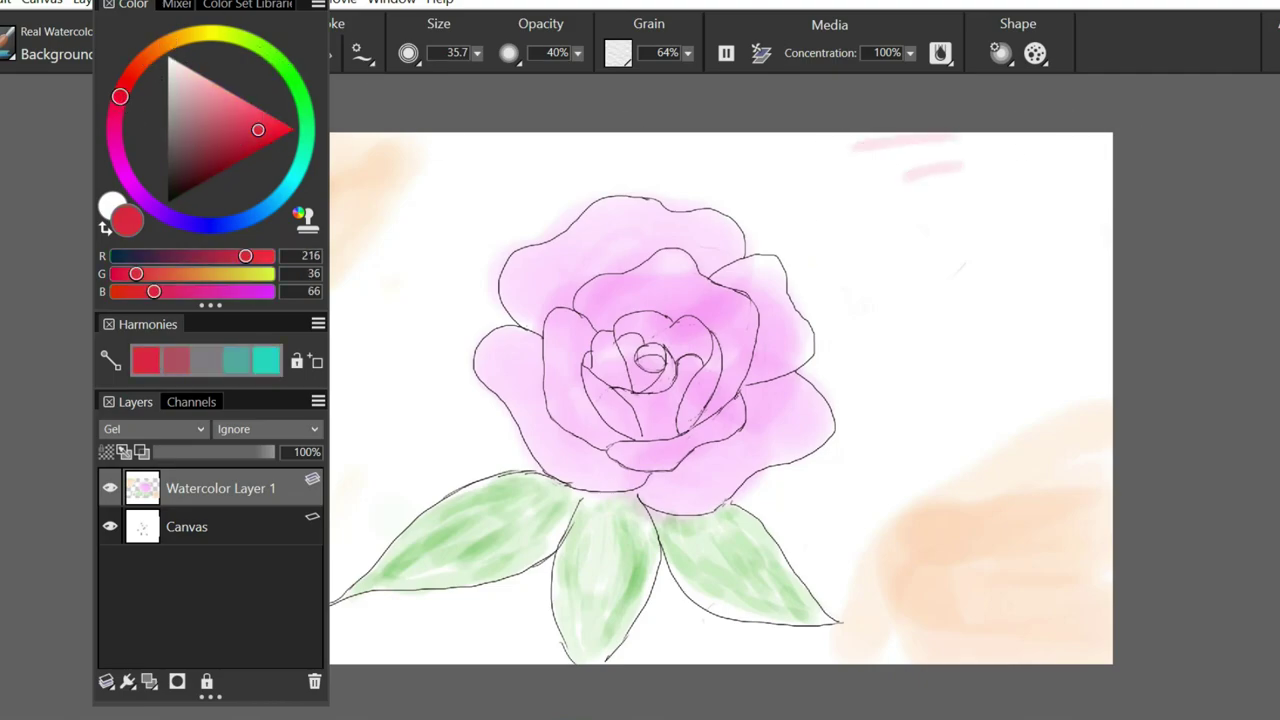
- Undo the last pink strokes, enlarge the brush to 284, and wash pink over the top-right
{"action": "key", "text": "ctrl+z"}
{"action": "key", "text": "ctrl+z"}
{"action": "left_click", "coordinate": [477, 53]}
{"action": "left_click_drag", "start_coordinate": [470, 75], "coordinate": [553, 76]}
{"action": "mouse_move", "coordinate": [930, 170]}
{"action": "left_mouse_down"}
{"action": "mouse_move", "coordinate": [930, 250]}
{"action": "mouse_move", "coordinate": [1086, 180]}
{"action": "mouse_move", "coordinate": [874, 180]}
{"action": "mouse_move", "coordinate": [995, 386]}
{"action": "mouse_move", "coordinate": [1043, 337]}
{"action": "mouse_move", "coordinate": [829, 509]}
{"action": "mouse_move", "coordinate": [851, 571]}
{"action": "left_mouse_up"}
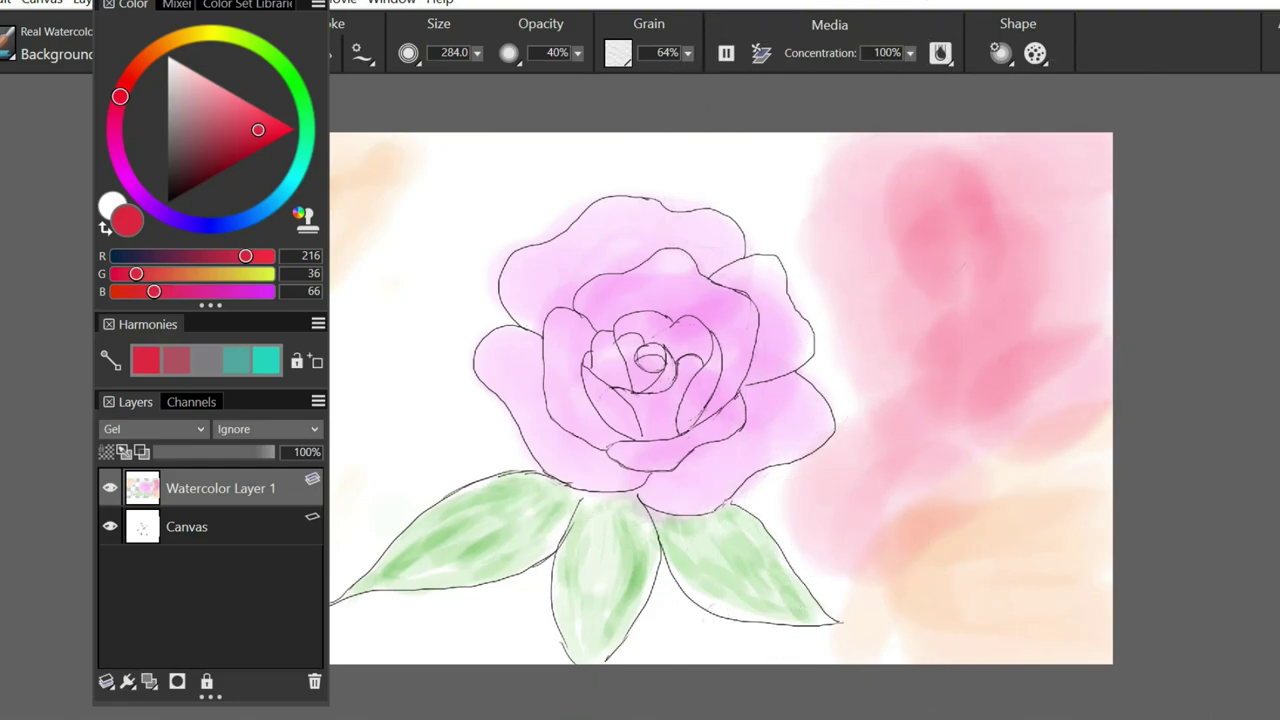
{"action": "left_click_drag", "start_coordinate": [810, 174], "coordinate": [740, 160]}
- Paint grey washes at the top-left and blue washes across the left and bottom-left
{"action": "left_click_drag", "start_coordinate": [203, 140], "coordinate": [183, 115]}
{"action": "left_click_drag", "start_coordinate": [457, 200], "coordinate": [565, 175]}
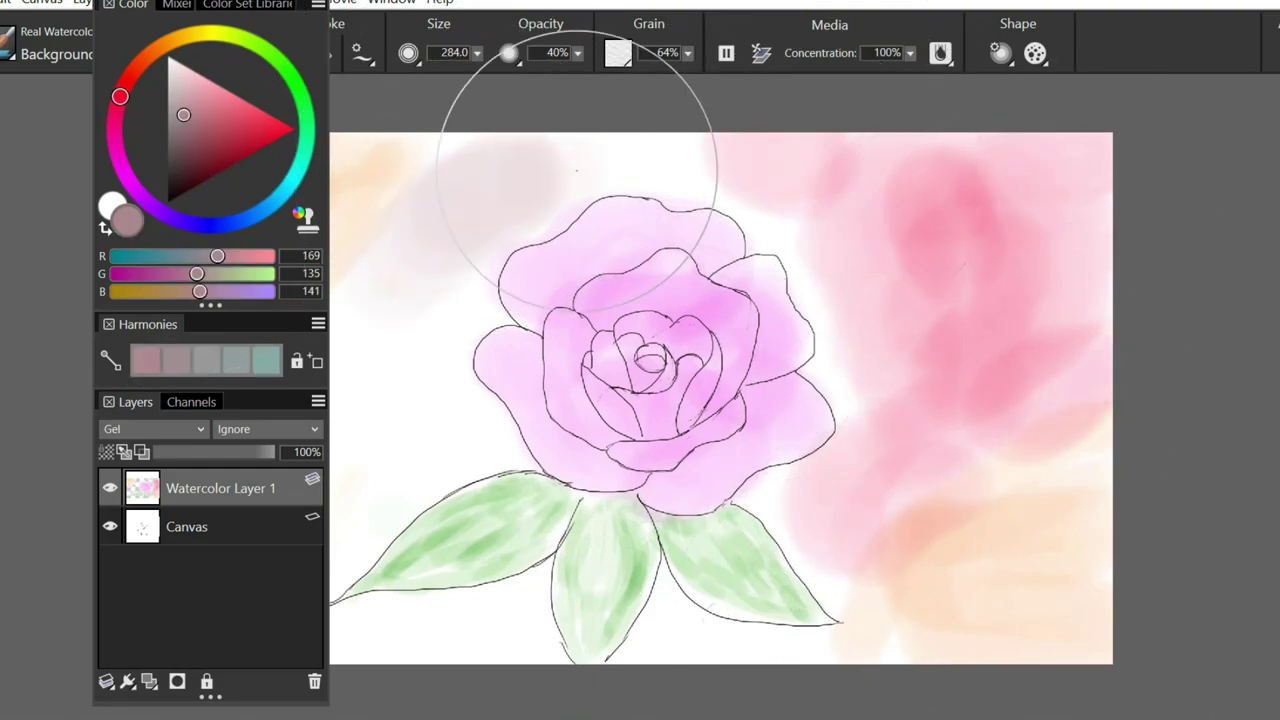
{"action": "left_click_drag", "start_coordinate": [205, 217], "coordinate": [280, 192]}
{"action": "left_click_drag", "start_coordinate": [183, 115], "coordinate": [247, 141]}
{"action": "left_click_drag", "start_coordinate": [286, 414], "coordinate": [210, 600]}
{"action": "left_click_drag", "start_coordinate": [230, 360], "coordinate": [320, 450]}
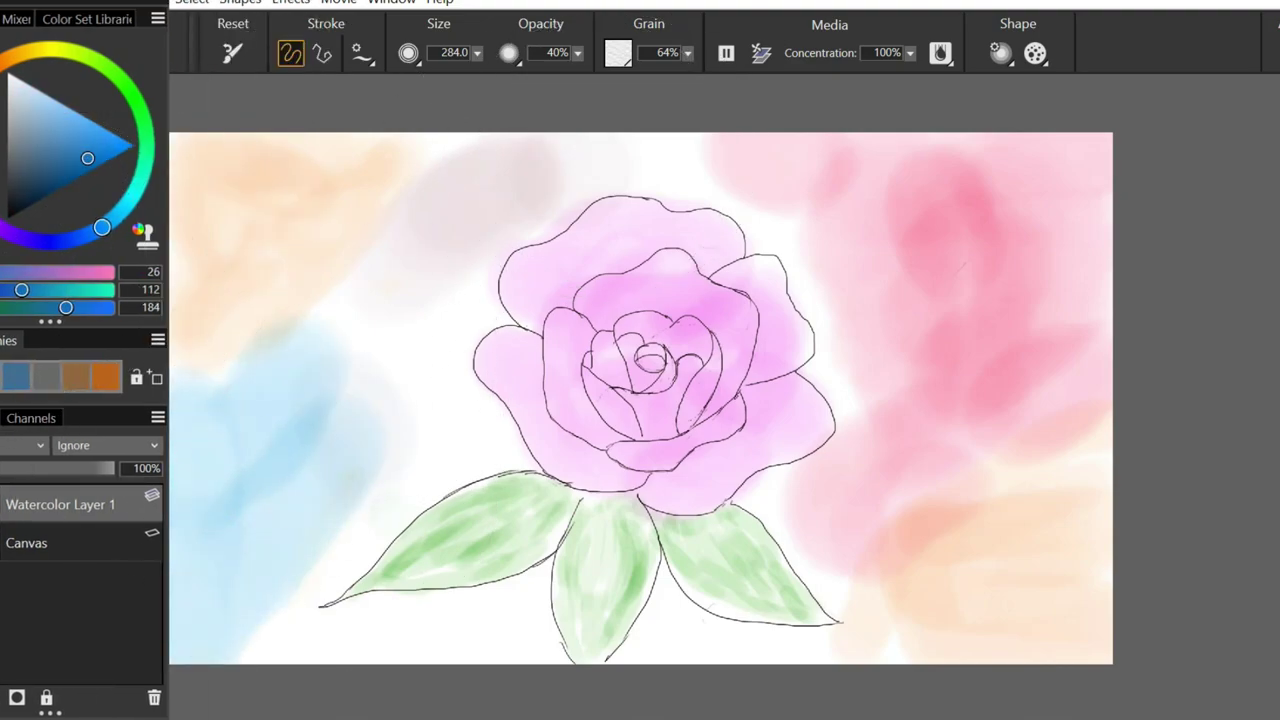
{"action": "left_click_drag", "start_coordinate": [250, 620], "coordinate": [371, 451]}
{"action": "mouse_move", "coordinate": [330, 600]}
{"action": "left_mouse_down"}
{"action": "mouse_move", "coordinate": [443, 643]}
{"action": "mouse_move", "coordinate": [600, 560]}
{"action": "left_mouse_up"}
- Pick a brown-orange shade and wash it above, right and left of the rose
{"action": "left_click", "coordinate": [137, 190]}
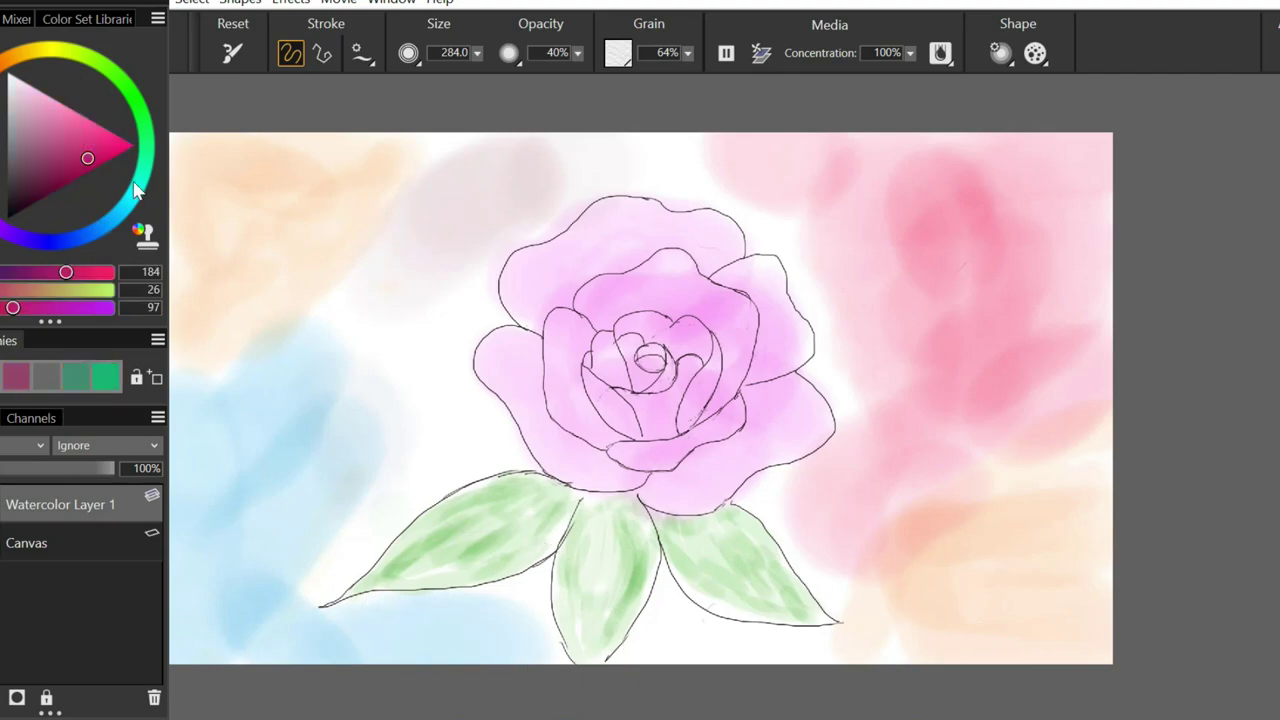
{"action": "left_click_drag", "start_coordinate": [105, 66], "coordinate": [22, 68]}
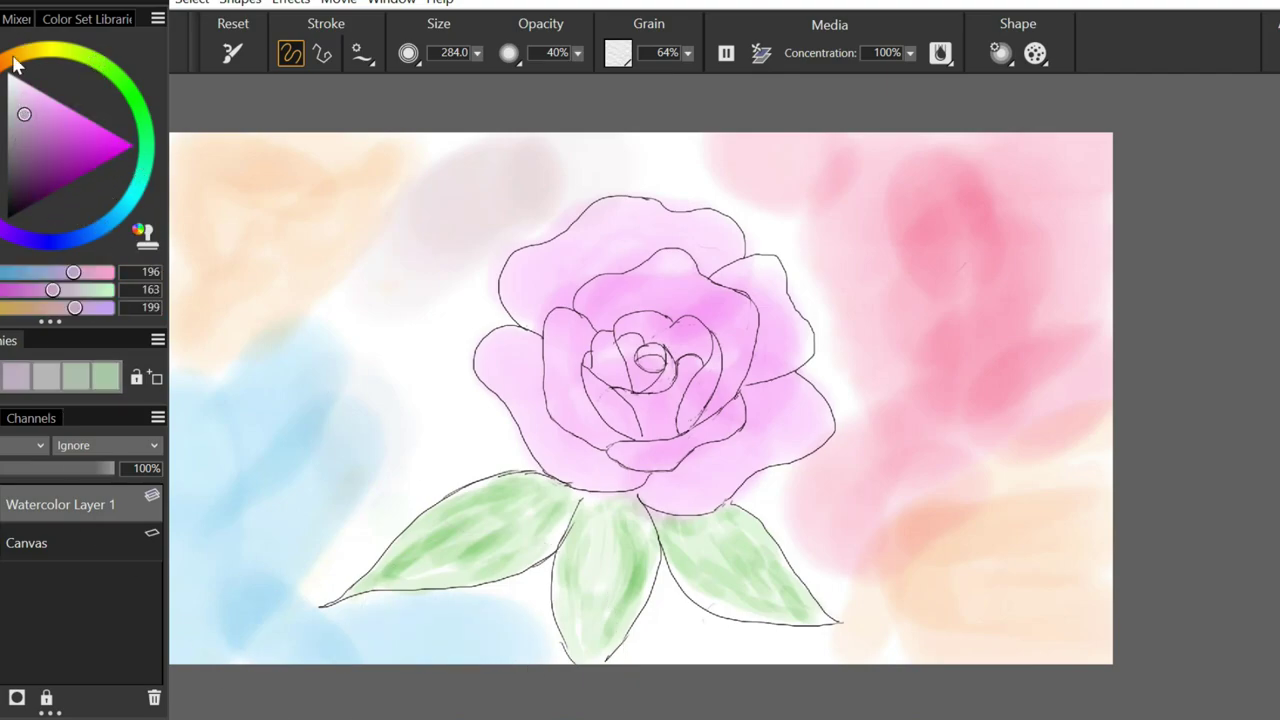
{"action": "left_click", "coordinate": [45, 178]}
{"action": "left_click_drag", "start_coordinate": [470, 190], "coordinate": [860, 330]}
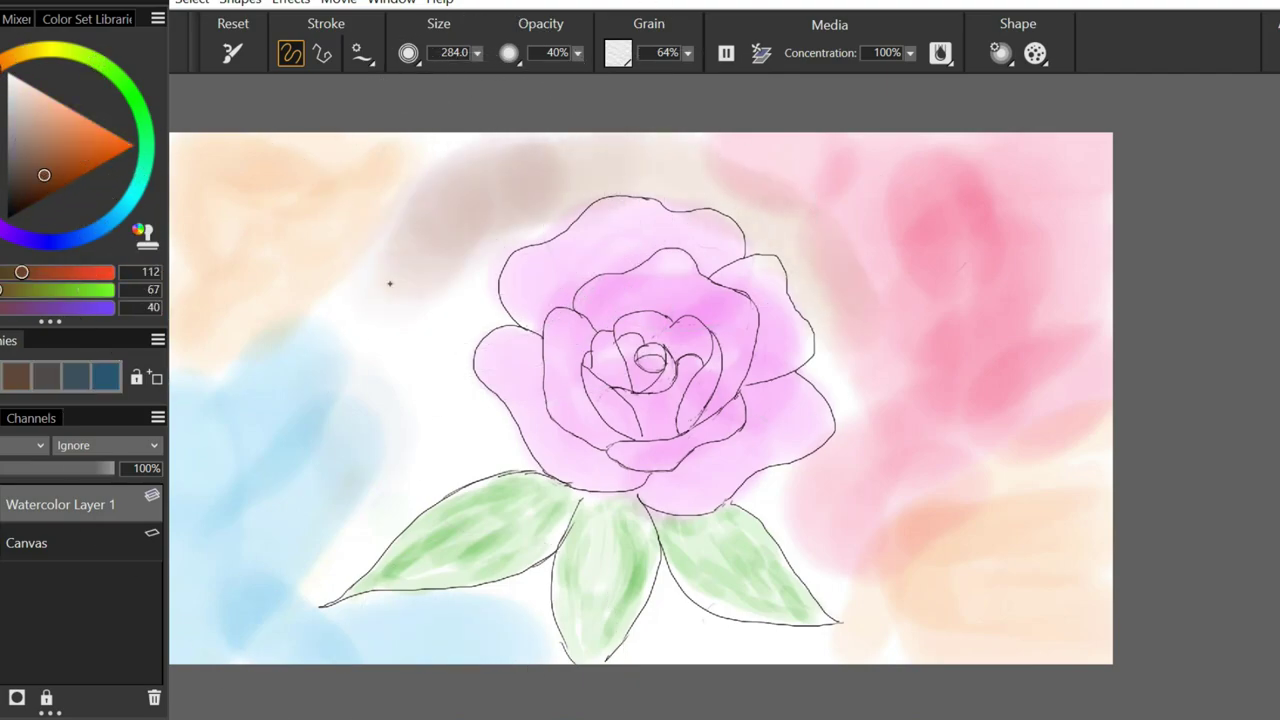
{"action": "left_click_drag", "start_coordinate": [440, 200], "coordinate": [372, 493]}
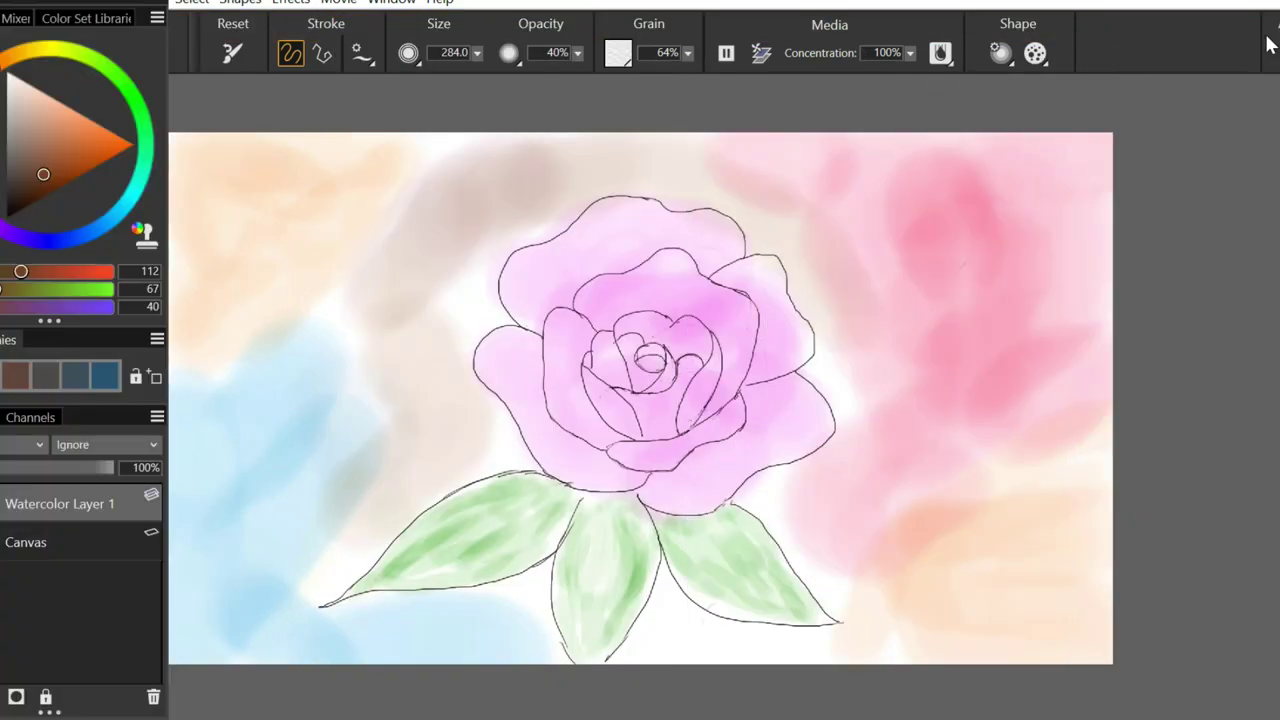
{"action": "left_click", "coordinate": [477, 53]}
- Set the brush to size 50.8 and 58% opacity, then streak magenta along the petal edges
{"action": "left_click_drag", "start_coordinate": [480, 78], "coordinate": [420, 78]}
{"action": "left_click", "coordinate": [578, 53]}
{"action": "left_click_drag", "start_coordinate": [400, 309], "coordinate": [426, 309]}
{"action": "left_click", "coordinate": [514, 272]}
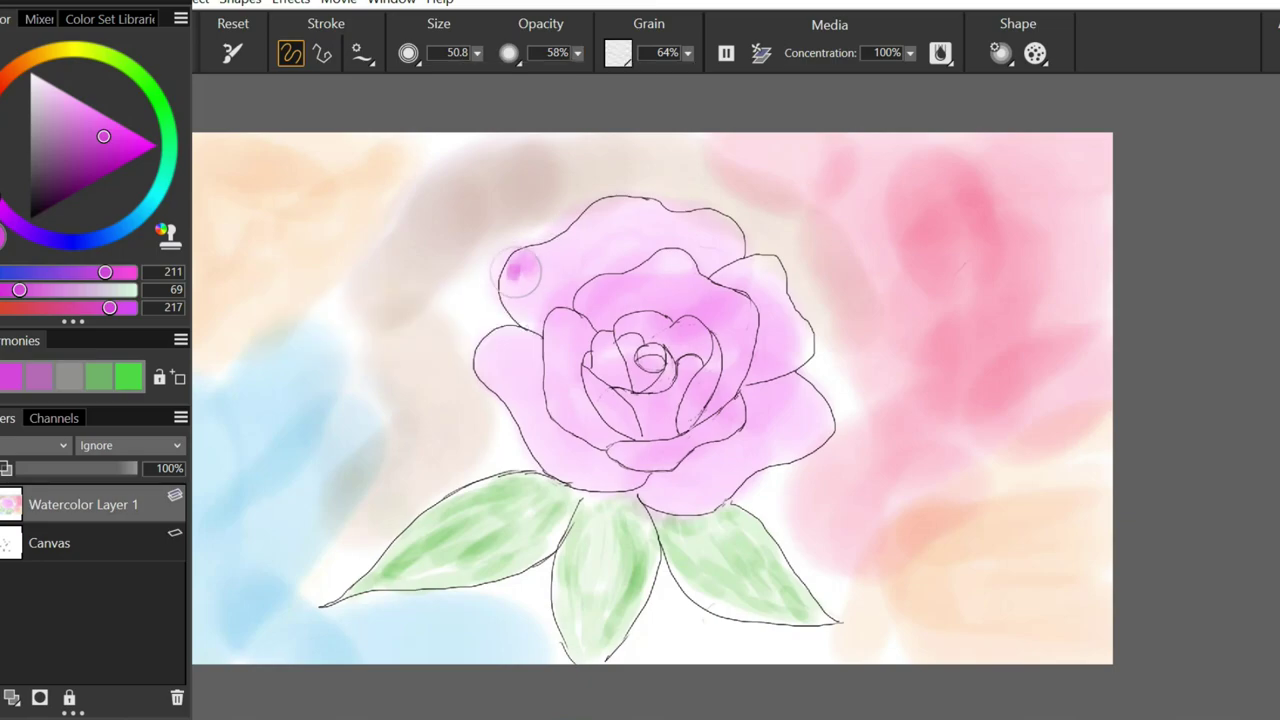
{"action": "mouse_move", "coordinate": [533, 300]}
{"action": "left_mouse_down"}
{"action": "mouse_move", "coordinate": [700, 242]}
{"action": "mouse_move", "coordinate": [698, 280]}
{"action": "mouse_move", "coordinate": [785, 365]}
{"action": "left_mouse_up"}
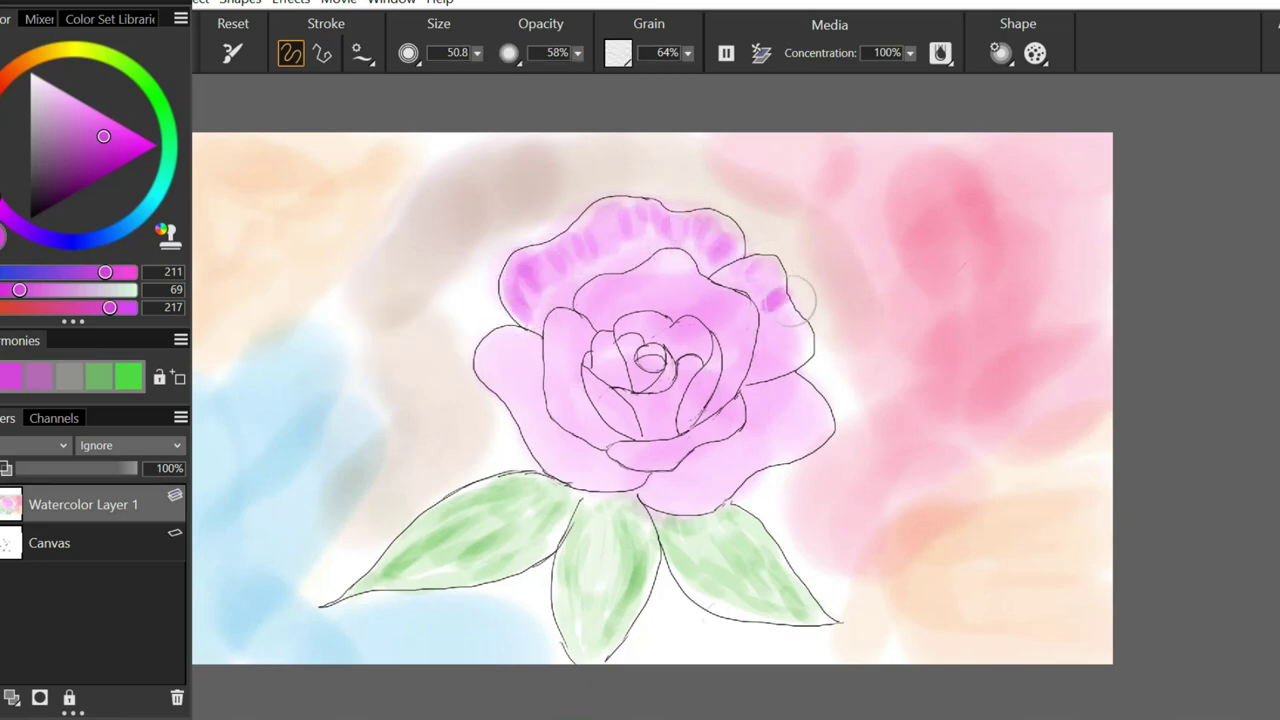
{"action": "mouse_move", "coordinate": [497, 340]}
{"action": "left_mouse_down"}
{"action": "mouse_move", "coordinate": [512, 395]}
{"action": "mouse_move", "coordinate": [575, 440]}
{"action": "mouse_move", "coordinate": [600, 478]}
{"action": "mouse_move", "coordinate": [625, 468]}
{"action": "left_mouse_up"}
{"action": "mouse_move", "coordinate": [565, 415]}
{"action": "left_mouse_down"}
{"action": "mouse_move", "coordinate": [560, 380]}
{"action": "mouse_move", "coordinate": [595, 305]}
{"action": "mouse_move", "coordinate": [665, 285]}
{"action": "mouse_move", "coordinate": [715, 305]}
{"action": "left_mouse_up"}
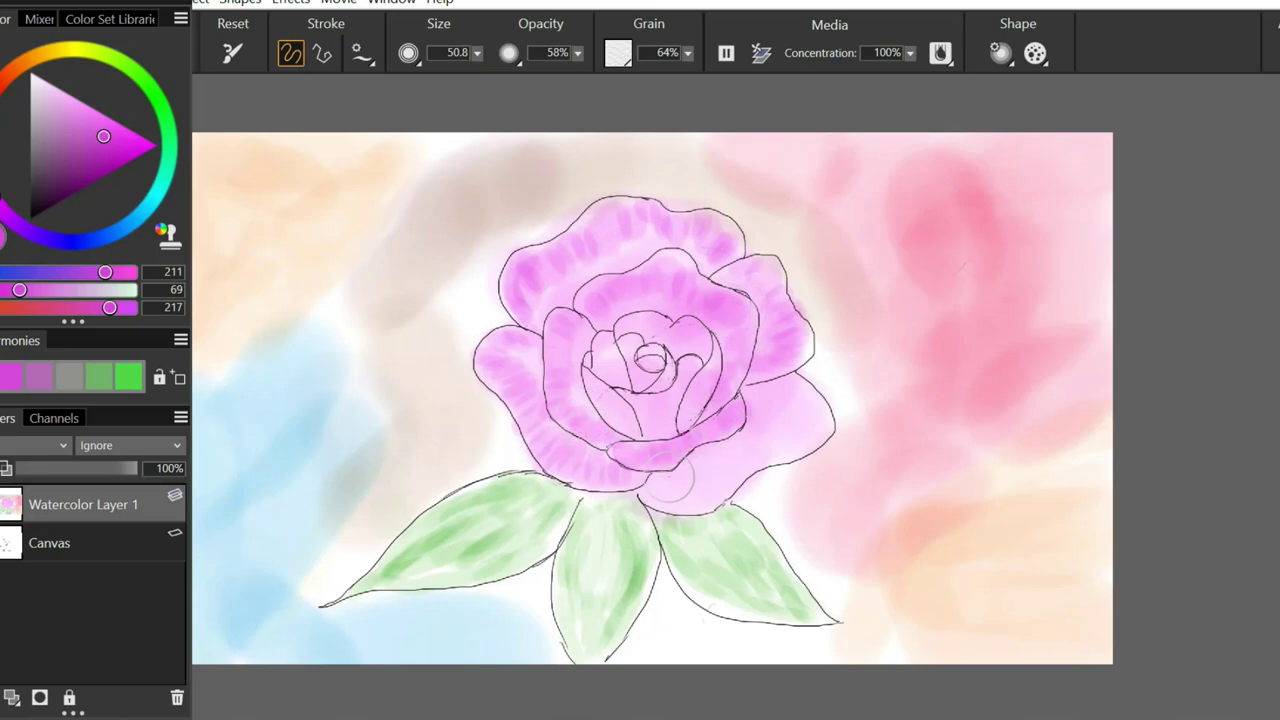
{"action": "mouse_move", "coordinate": [690, 485]}
{"action": "left_mouse_down"}
{"action": "mouse_move", "coordinate": [765, 460]}
{"action": "mouse_move", "coordinate": [805, 400]}
{"action": "left_mouse_up"}
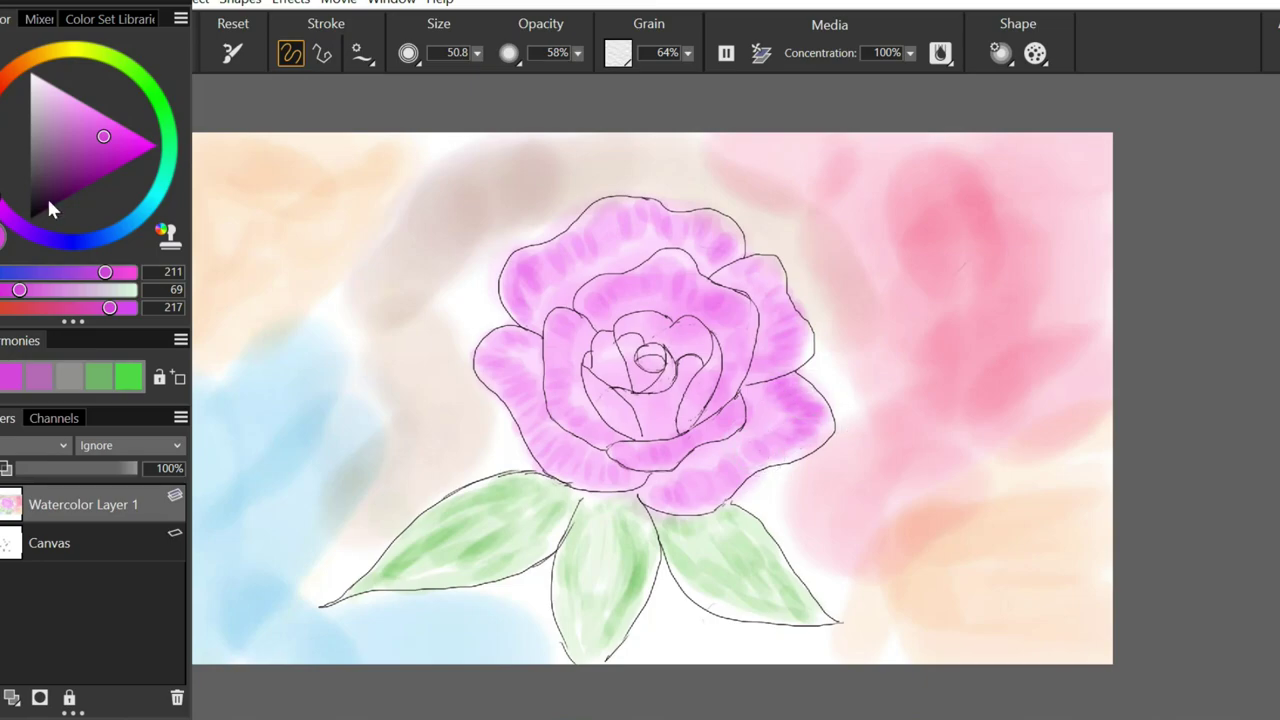
- Darken the left, middle and right leaves with dark green watercolour
{"action": "left_click", "coordinate": [169, 139]}
{"action": "left_click", "coordinate": [85, 164]}
{"action": "mouse_move", "coordinate": [360, 590]}
{"action": "left_mouse_down"}
{"action": "mouse_move", "coordinate": [525, 485]}
{"action": "mouse_move", "coordinate": [450, 505]}
{"action": "left_mouse_up"}
{"action": "mouse_move", "coordinate": [540, 500]}
{"action": "left_mouse_down"}
{"action": "mouse_move", "coordinate": [470, 575]}
{"action": "mouse_move", "coordinate": [390, 575]}
{"action": "mouse_move", "coordinate": [500, 500]}
{"action": "mouse_move", "coordinate": [450, 510]}
{"action": "mouse_move", "coordinate": [425, 570]}
{"action": "mouse_move", "coordinate": [395, 560]}
{"action": "left_mouse_up"}
{"action": "mouse_move", "coordinate": [640, 510]}
{"action": "left_mouse_down"}
{"action": "mouse_move", "coordinate": [578, 568]}
{"action": "mouse_move", "coordinate": [610, 510]}
{"action": "mouse_move", "coordinate": [580, 610]}
{"action": "left_mouse_up"}
{"action": "left_click_drag", "start_coordinate": [575, 560], "coordinate": [600, 655]}
{"action": "left_click_drag", "start_coordinate": [700, 530], "coordinate": [780, 620]}
{"action": "mouse_move", "coordinate": [720, 580]}
{"action": "left_mouse_down"}
{"action": "mouse_move", "coordinate": [800, 575]}
{"action": "mouse_move", "coordinate": [830, 630]}
{"action": "left_mouse_up"}
{"action": "mouse_move", "coordinate": [810, 575]}
{"action": "left_mouse_down"}
{"action": "mouse_move", "coordinate": [715, 550]}
{"action": "mouse_move", "coordinate": [745, 560]}
{"action": "left_mouse_up"}
{"action": "left_click", "coordinate": [154, 197]}
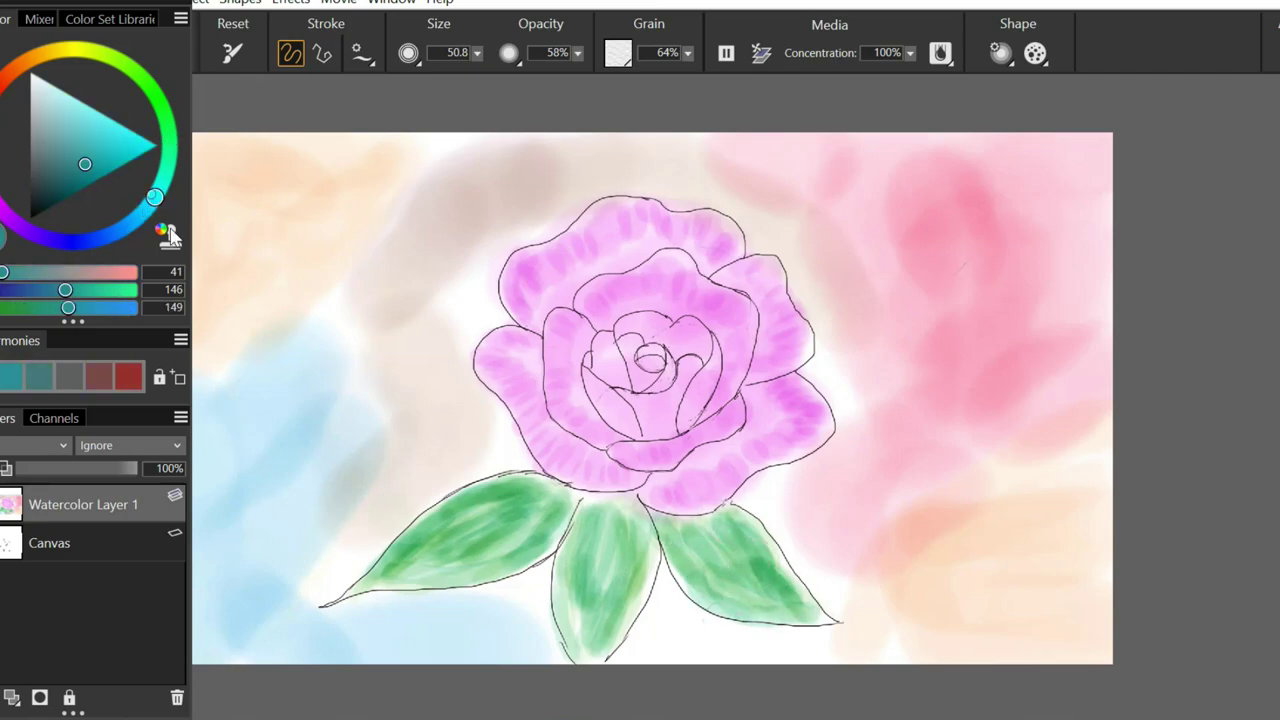
{"action": "left_click", "coordinate": [10, 190]}
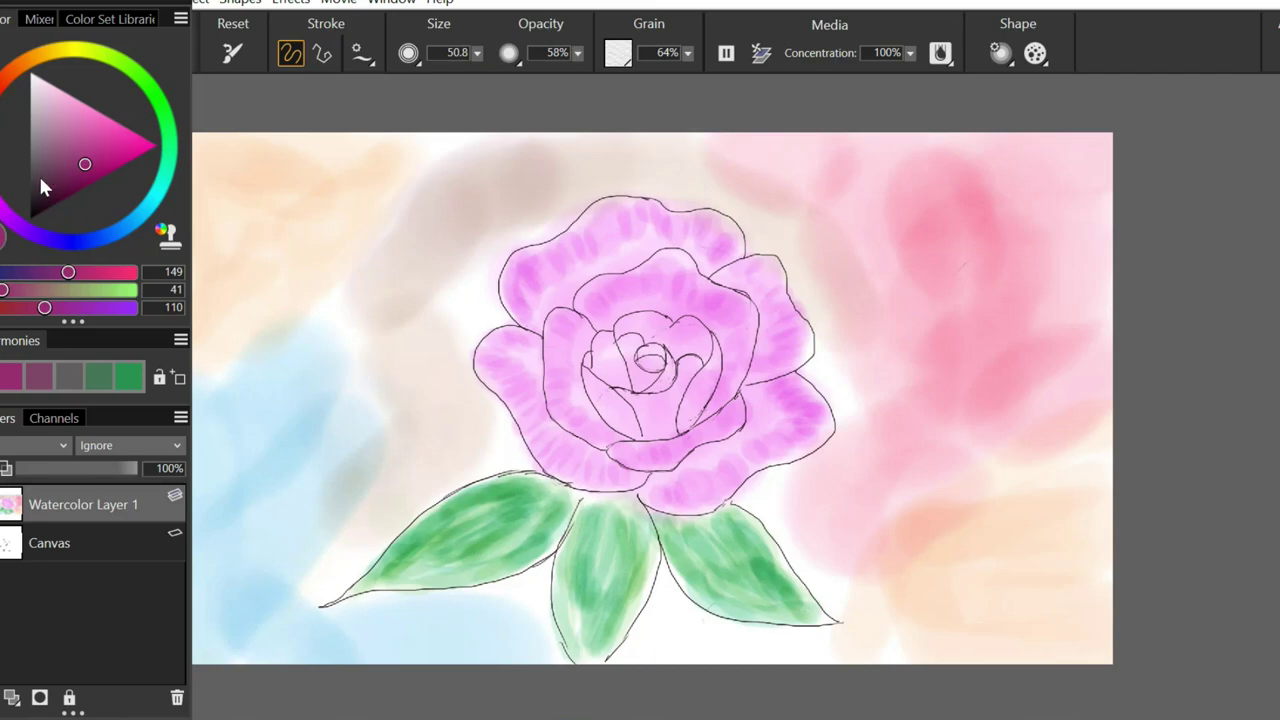
- Pick a bright yellow and wash it beneath the leaves
{"action": "left_click_drag", "start_coordinate": [35, 181], "coordinate": [50, 127]}
{"action": "left_click", "coordinate": [55, 50]}
{"action": "left_click", "coordinate": [119, 137]}
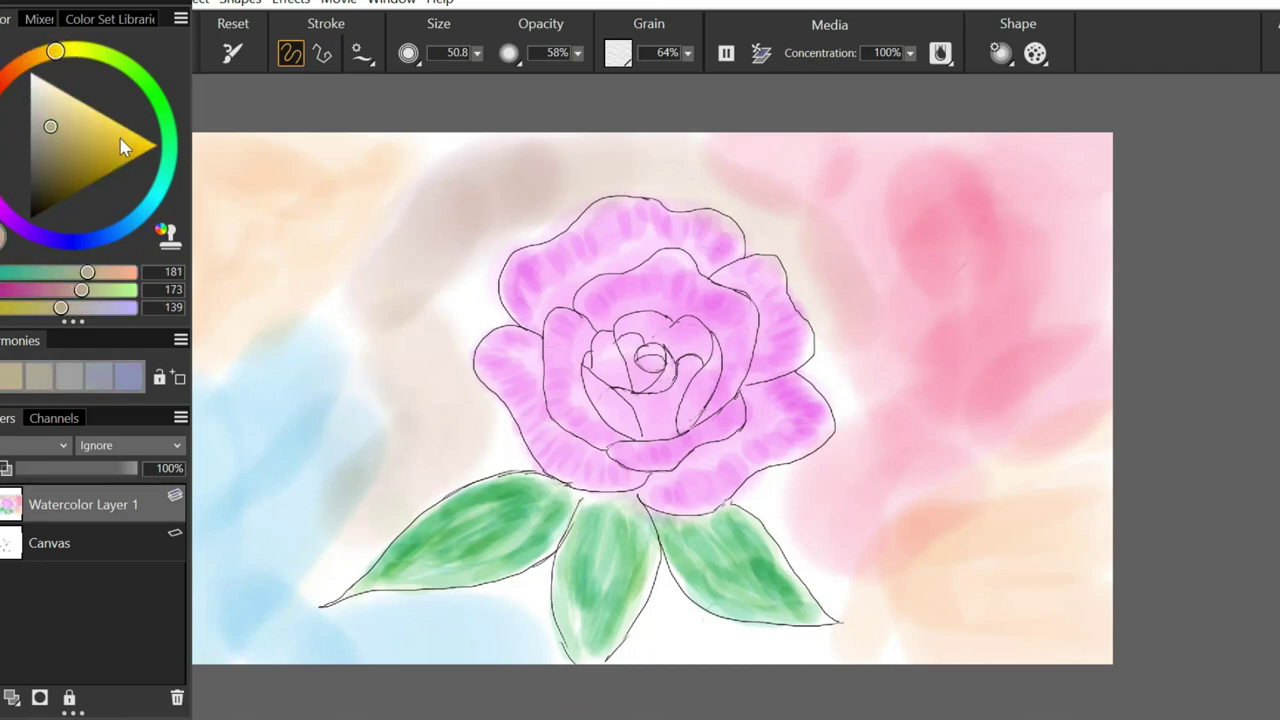
{"action": "mouse_move", "coordinate": [680, 608]}
{"action": "left_mouse_down"}
{"action": "mouse_move", "coordinate": [736, 660]}
{"action": "mouse_move", "coordinate": [800, 650]}
{"action": "left_mouse_up"}
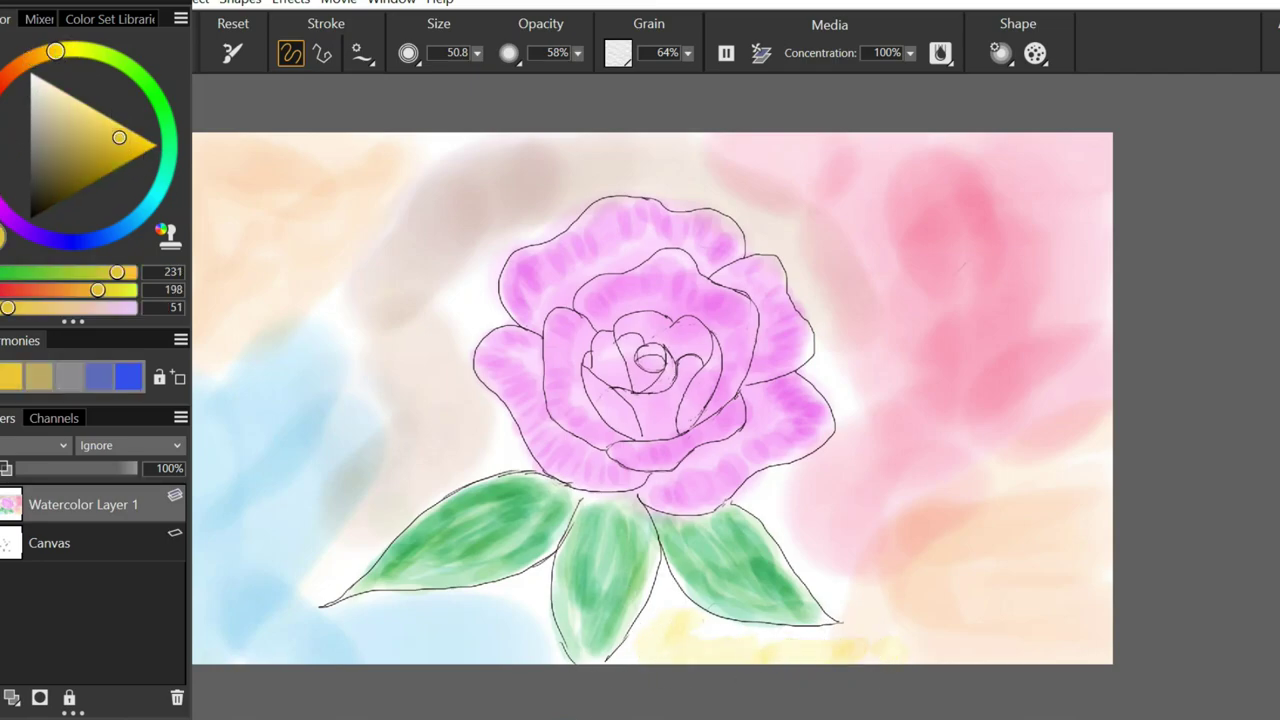
{"action": "left_click_drag", "start_coordinate": [669, 598], "coordinate": [747, 631]}
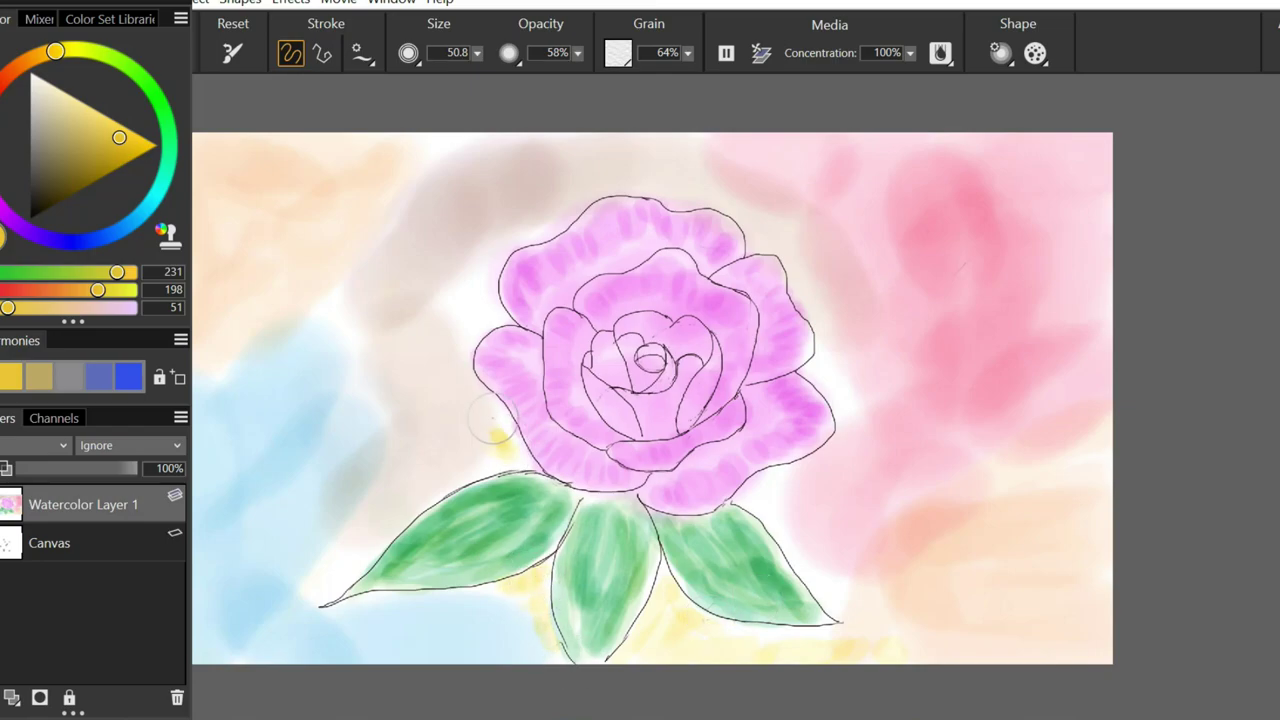
- Ring the rose's left, top and right edges and the lower-left leaf with yellow
{"action": "mouse_move", "coordinate": [480, 320]}
{"action": "left_mouse_down"}
{"action": "mouse_move", "coordinate": [497, 293]}
{"action": "mouse_move", "coordinate": [455, 250]}
{"action": "left_mouse_up"}
{"action": "left_click_drag", "start_coordinate": [549, 218], "coordinate": [667, 188]}
{"action": "mouse_move", "coordinate": [745, 210]}
{"action": "left_mouse_down"}
{"action": "mouse_move", "coordinate": [830, 375]}
{"action": "mouse_move", "coordinate": [810, 522]}
{"action": "mouse_move", "coordinate": [790, 495]}
{"action": "mouse_move", "coordinate": [800, 480]}
{"action": "left_mouse_up"}
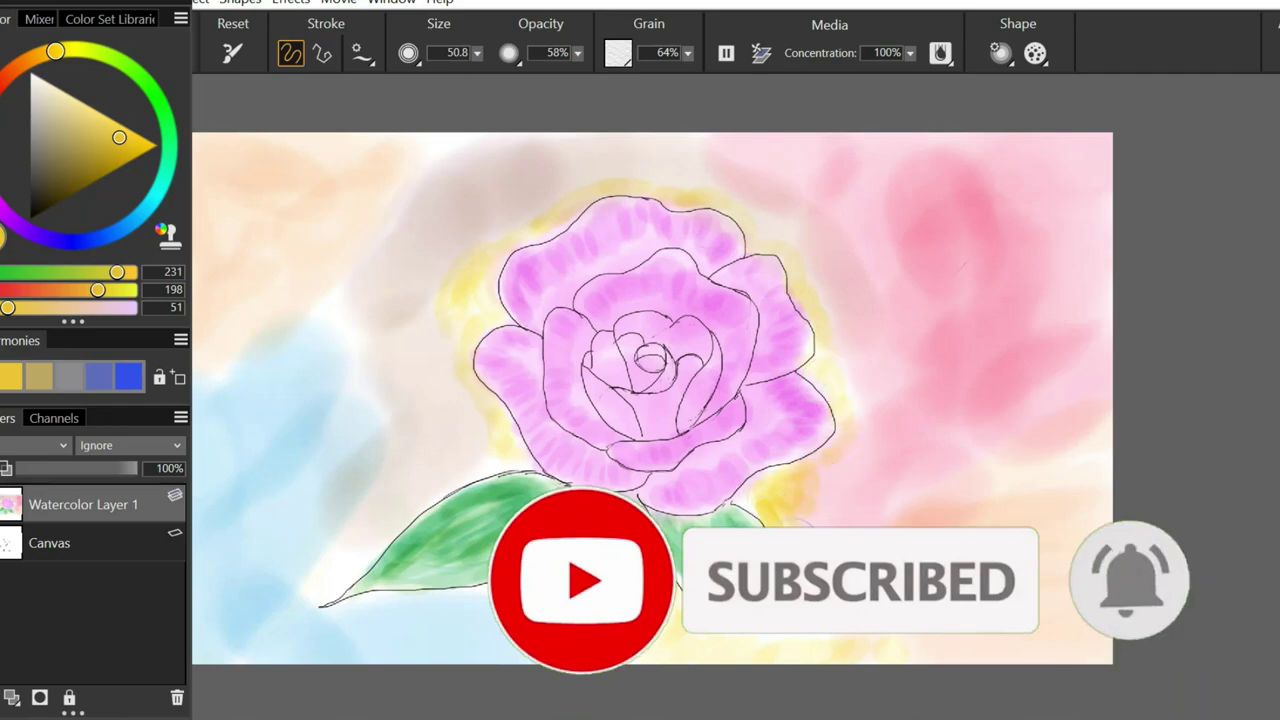
{"action": "mouse_move", "coordinate": [318, 595]}
{"action": "left_mouse_down"}
{"action": "mouse_move", "coordinate": [500, 462]}
{"action": "mouse_move", "coordinate": [472, 408]}
{"action": "left_mouse_up"}
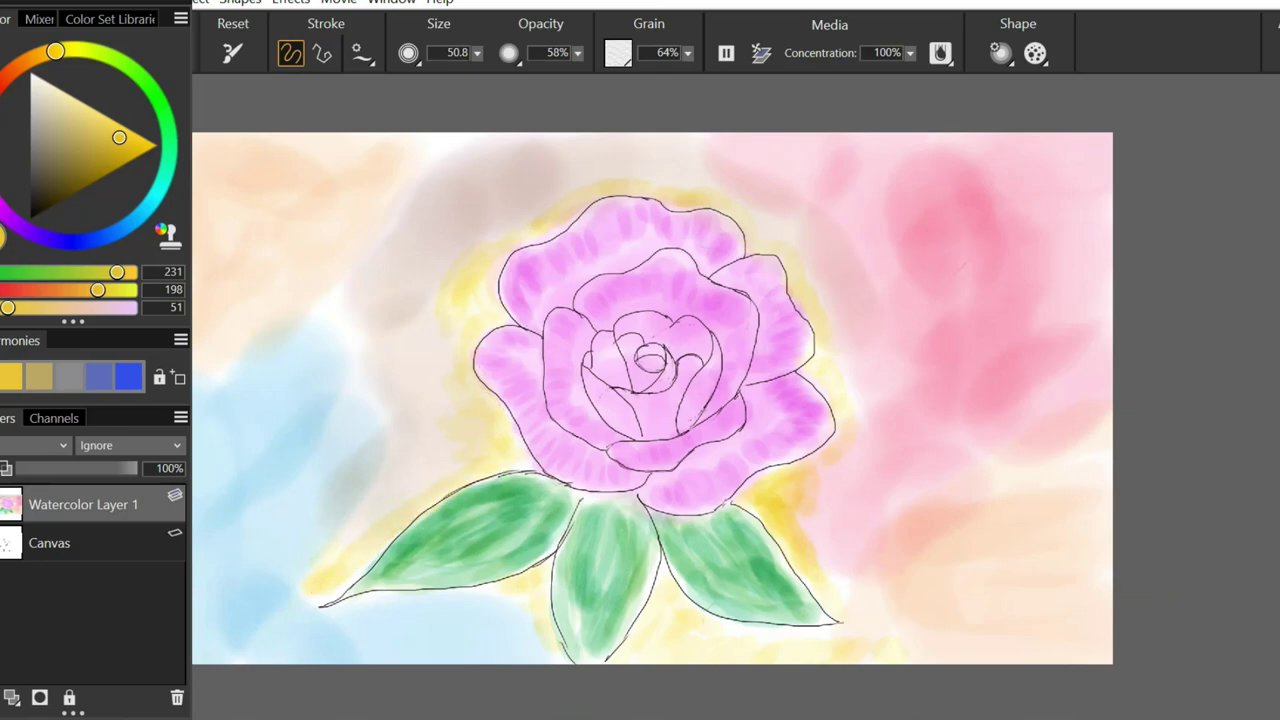
{"action": "mouse_move", "coordinate": [334, 607]}
{"action": "left_mouse_down"}
{"action": "mouse_move", "coordinate": [450, 610]}
{"action": "mouse_move", "coordinate": [316, 594]}
{"action": "left_mouse_up"}
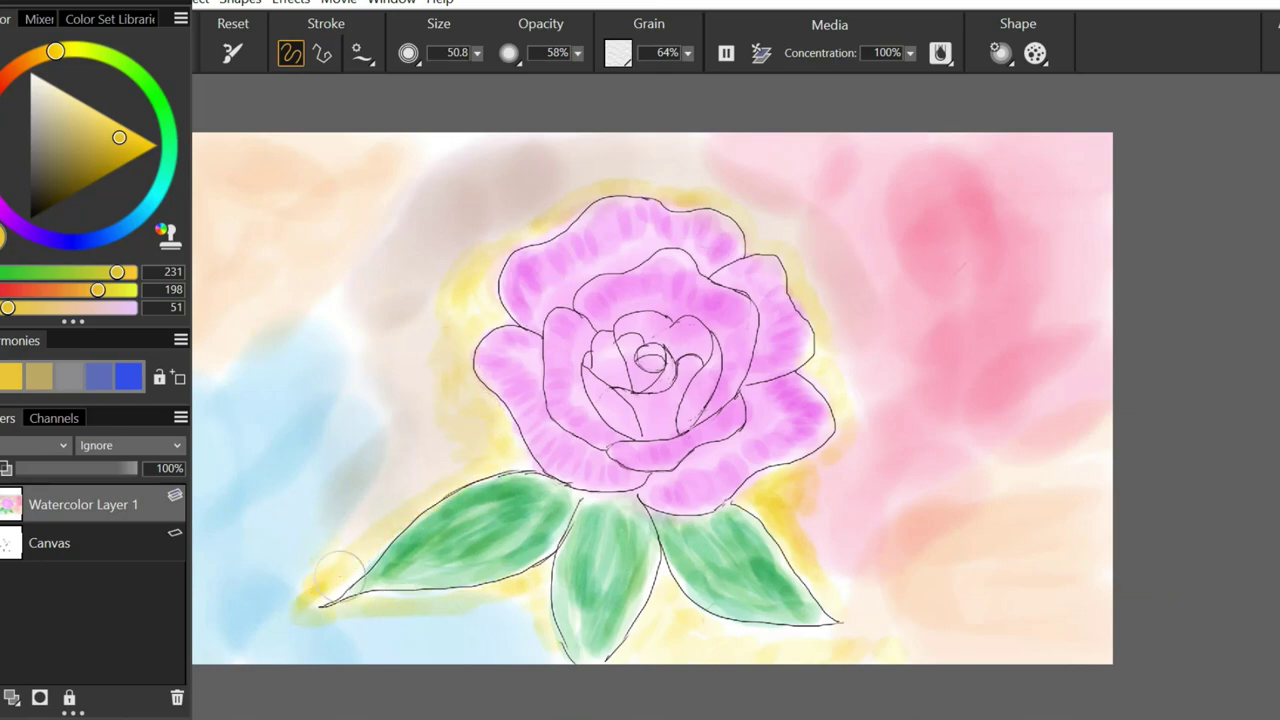
{"action": "left_click_drag", "start_coordinate": [690, 622], "coordinate": [755, 635]}
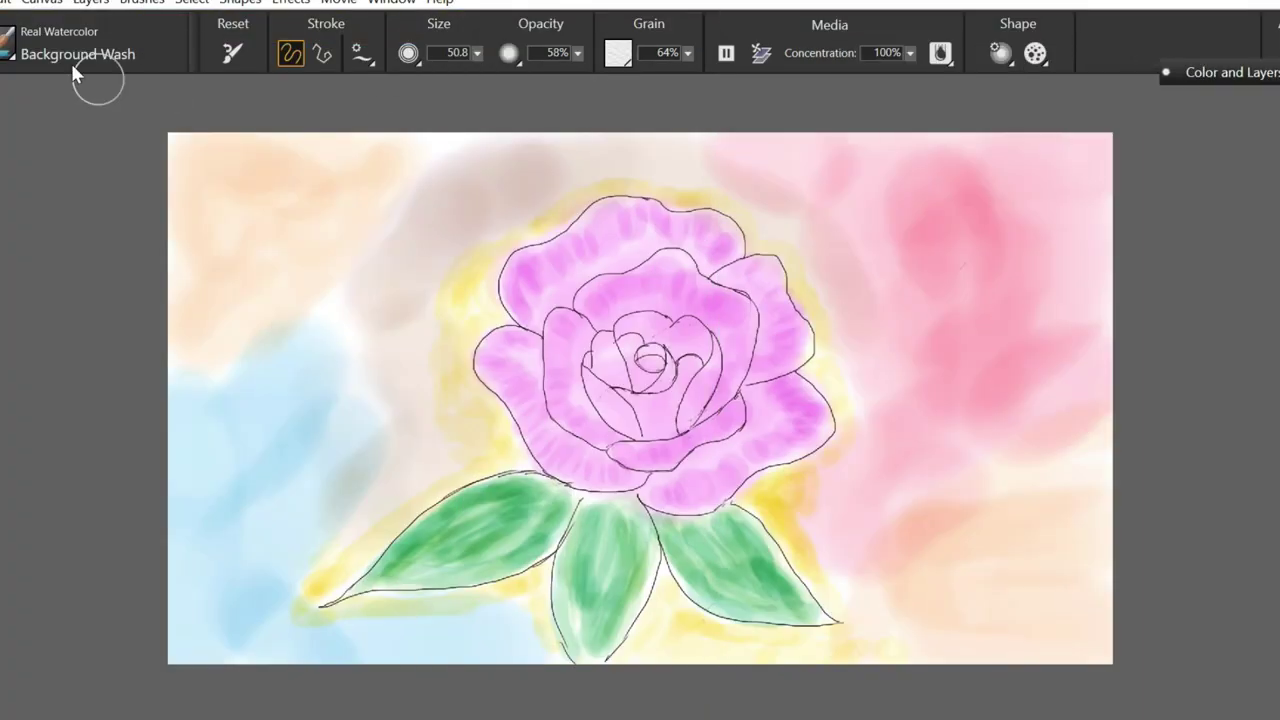
- Select the Coit Pen from the Pens and Pencils brush category
{"action": "left_click", "coordinate": [40, 42]}
{"action": "left_click", "coordinate": [59, 409]}
{"action": "scroll", "coordinate": [350, 257], "scroll_direction": "up", "scroll_amount": 5}
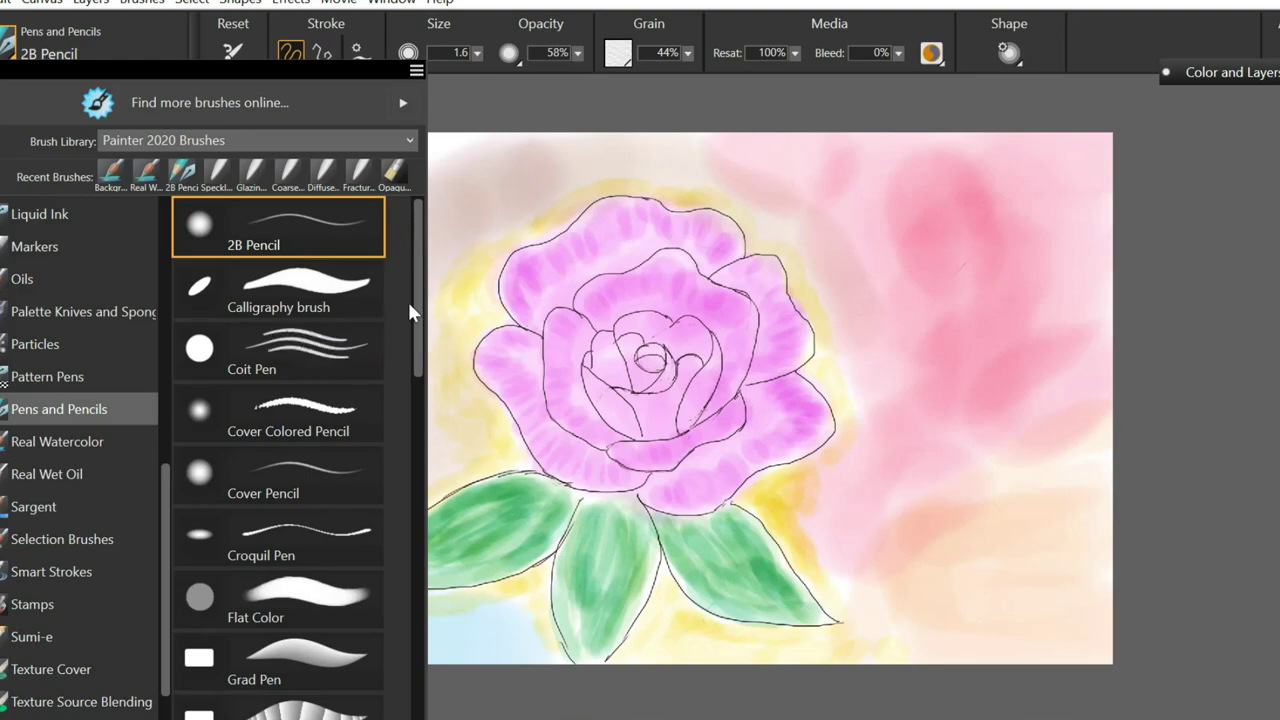
{"action": "left_click", "coordinate": [360, 352]}
- Pick dark purple, draw a mark to create Layer 1, and select the Cover Pencil
{"action": "right_click", "coordinate": [1149, 56]}
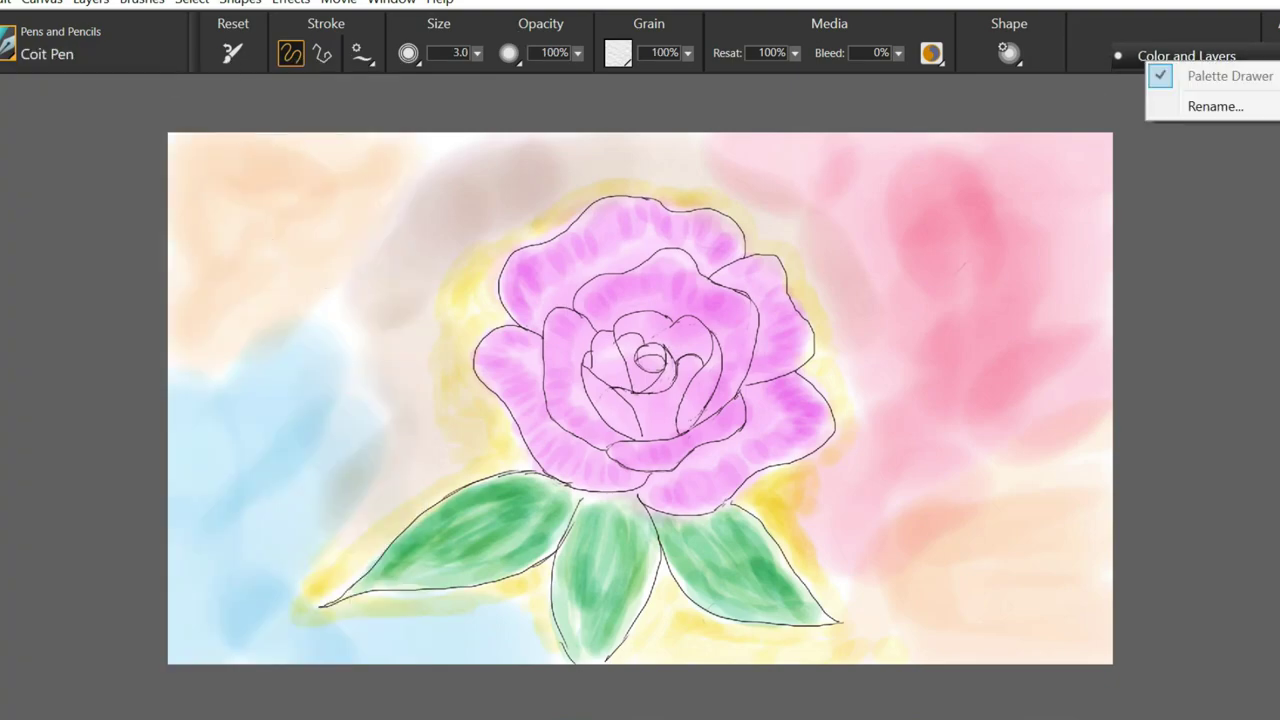
{"action": "left_click", "coordinate": [1225, 69]}
{"action": "left_click", "coordinate": [1143, 272]}
{"action": "left_click", "coordinate": [1222, 242]}
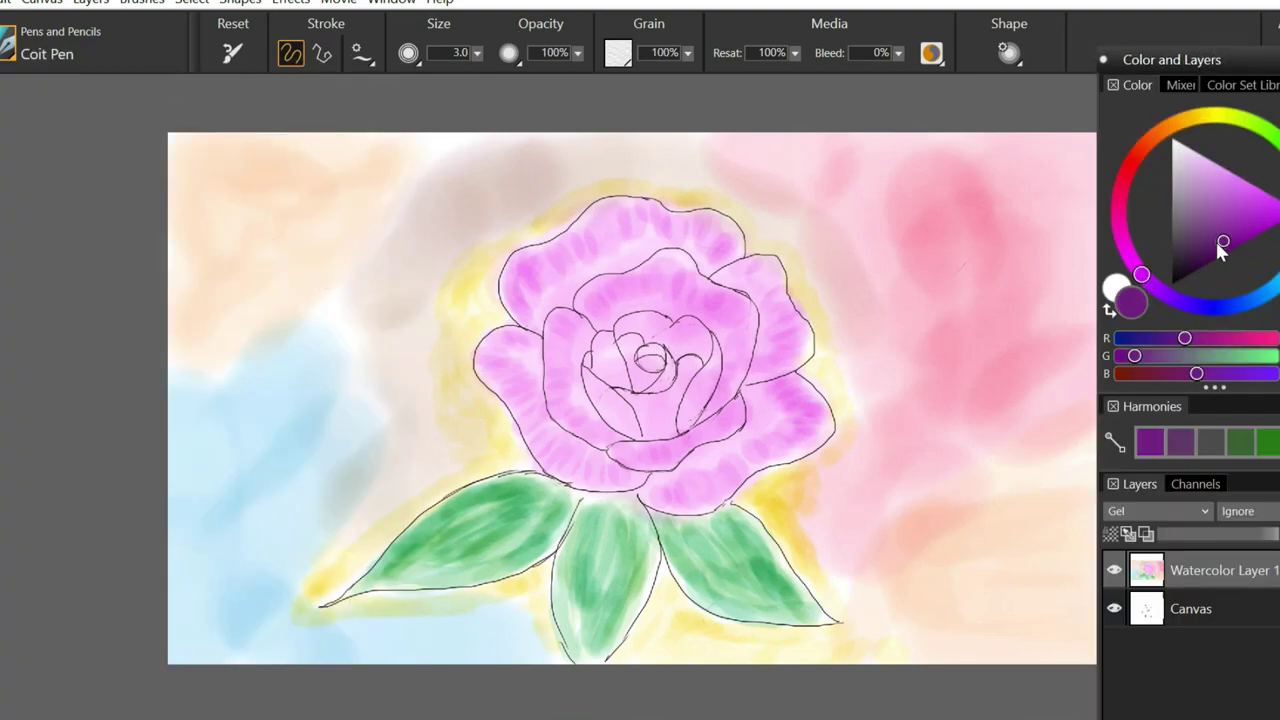
{"action": "left_click_drag", "start_coordinate": [1240, 103], "coordinate": [297, 21]}
{"action": "mouse_move", "coordinate": [944, 620]}
{"action": "left_mouse_down"}
{"action": "mouse_move", "coordinate": [986, 590]}
{"action": "mouse_move", "coordinate": [1025, 590]}
{"action": "left_mouse_up"}
{"action": "left_click", "coordinate": [10, 45]}
{"action": "left_click", "coordinate": [250, 480]}
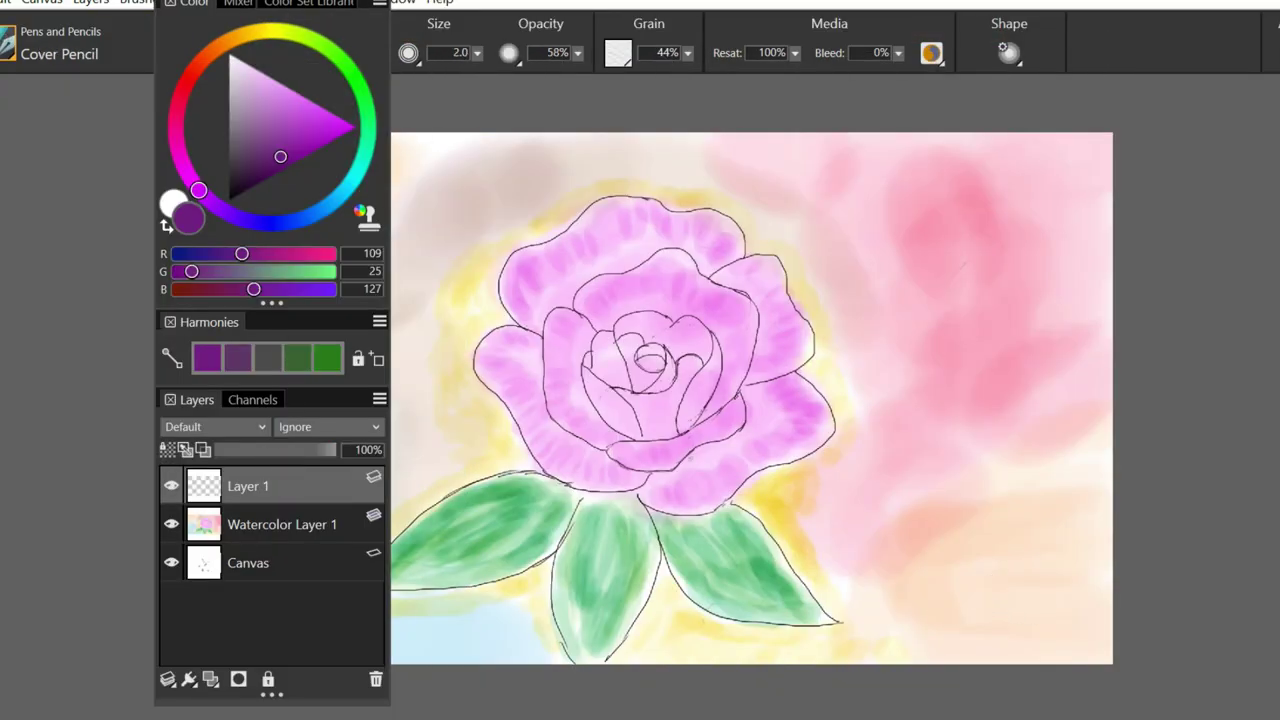